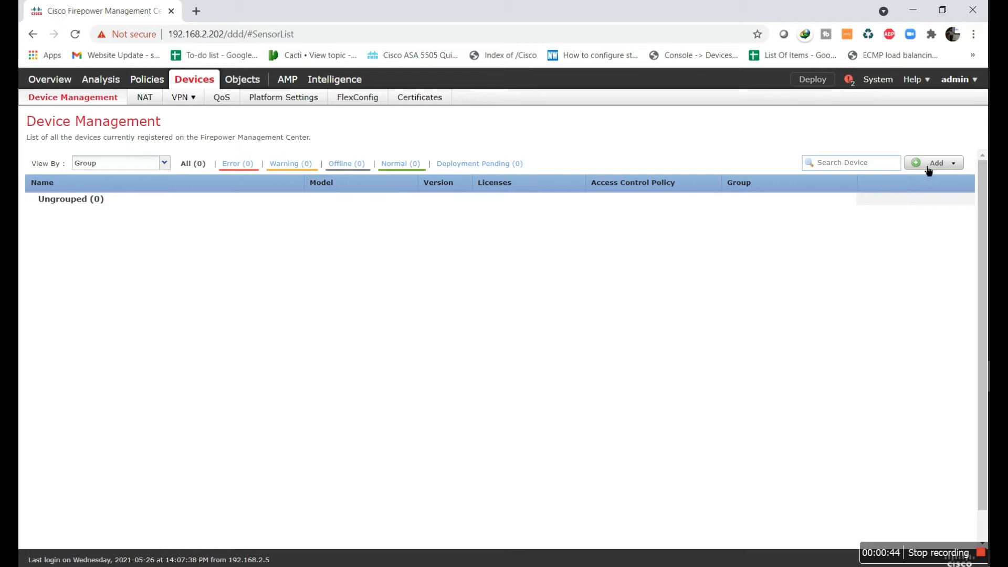
Add a device with host 192.168.2.2, display name ASA-5506X and its registration key
{"action": "left_click", "coordinate": [957, 167]}
{"action": "left_click", "coordinate": [916, 185]}
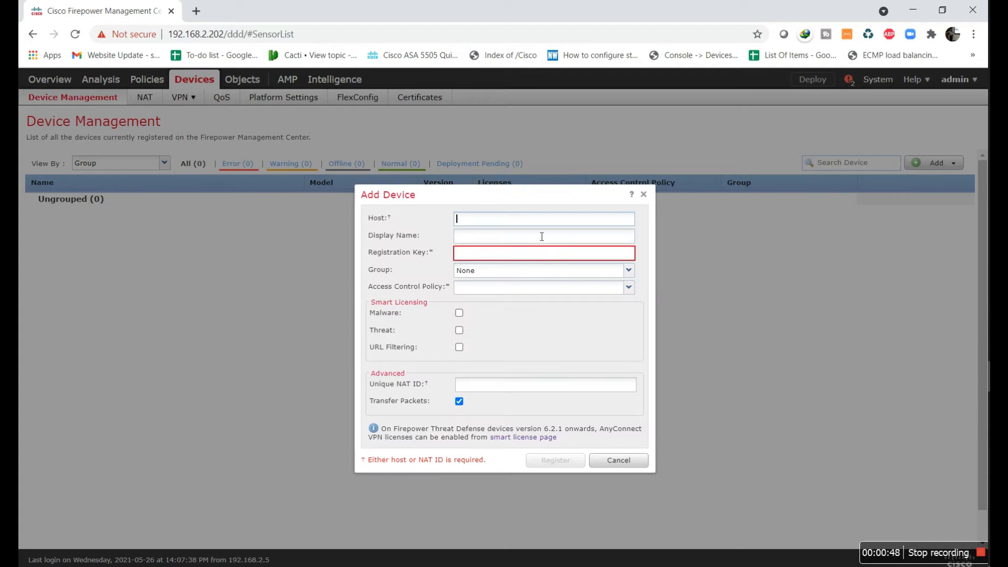
{"action": "type", "text": "192.168.2.2"}
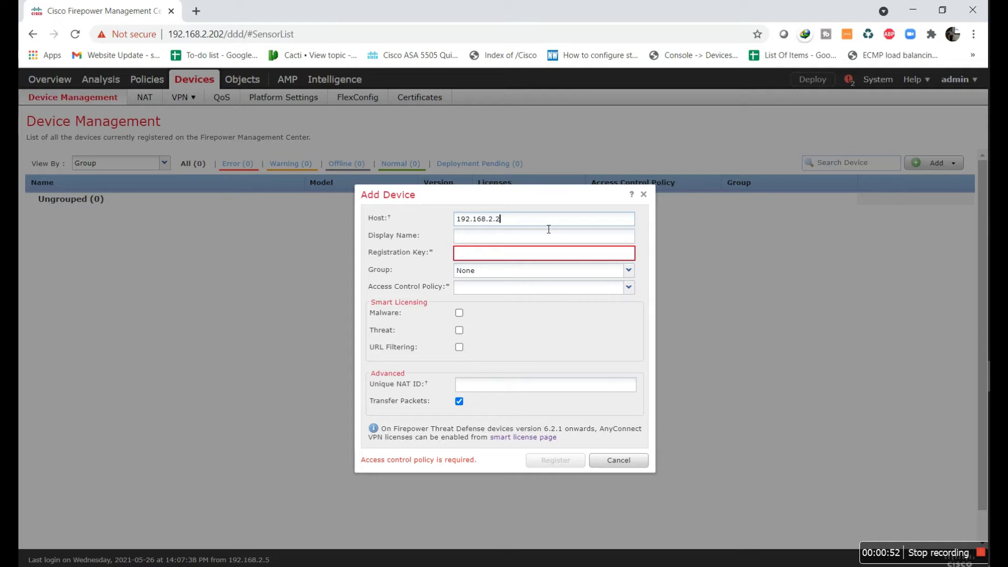
{"action": "key", "text": "Tab"}
{"action": "type", "text": "ASA-5506X"}
{"action": "left_click", "coordinate": [526, 259]}
{"action": "type", "text": "cisco123"}
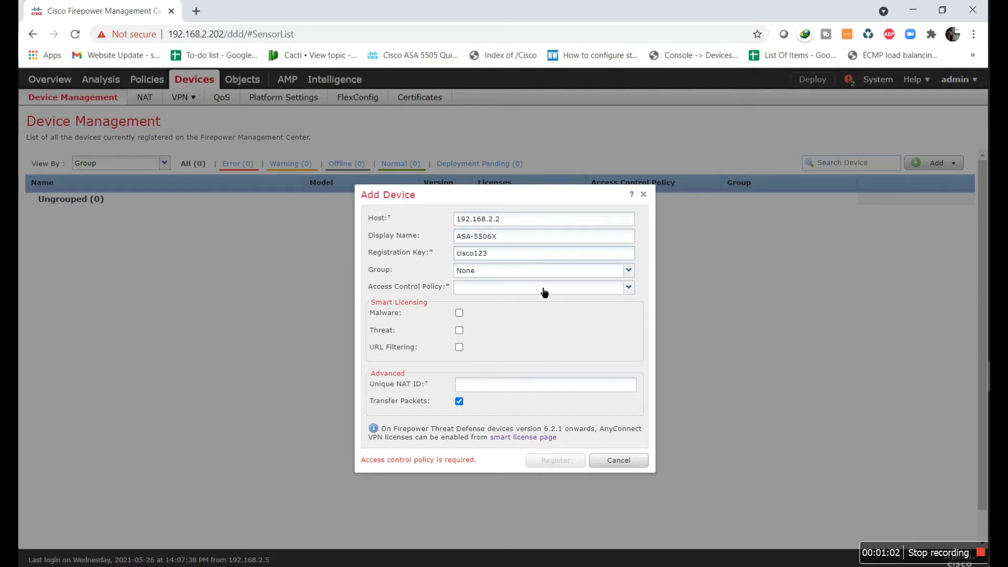
Enable the Malware, Threat and URL Filtering licences and start a new access control policy
{"action": "left_click", "coordinate": [544, 271]}
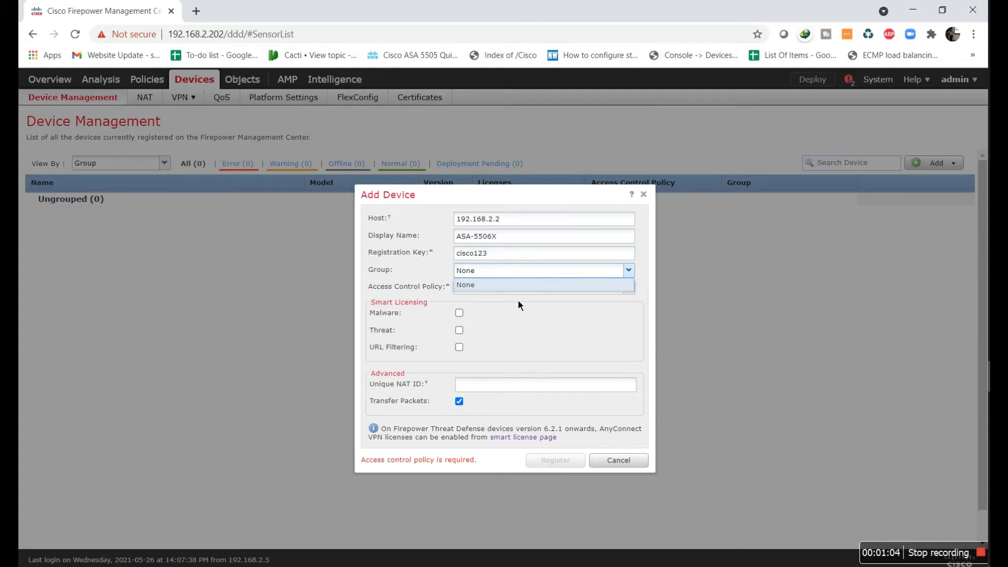
{"action": "left_click", "coordinate": [628, 289]}
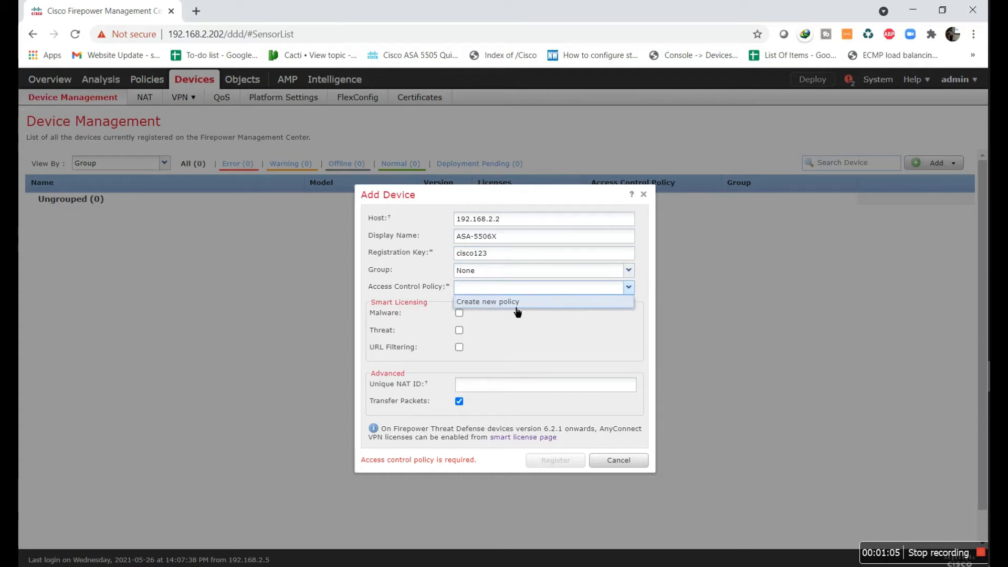
{"action": "left_click", "coordinate": [459, 313]}
{"action": "left_click", "coordinate": [459, 330]}
{"action": "left_click", "coordinate": [459, 347]}
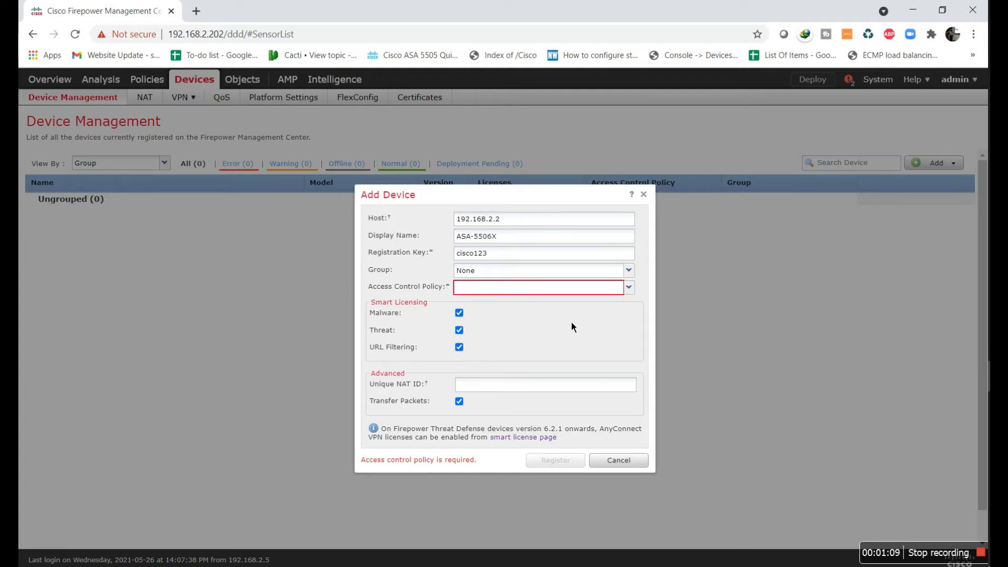
{"action": "left_click", "coordinate": [629, 289]}
{"action": "left_click", "coordinate": [485, 304]}
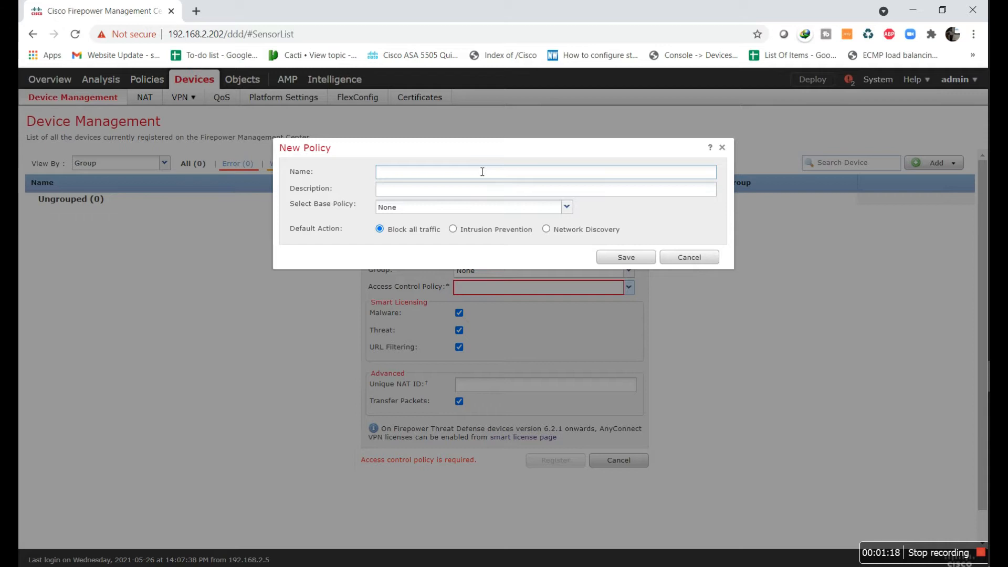
Name the new access control policy IT-World-By-Shoaib and save it
{"action": "type", "text": "Worldna"}
{"action": "key", "text": "BackSpace"}
{"action": "key", "text": "BackSpace"}
{"action": "key", "text": "BackSpace"}
{"action": "key", "text": "BackSpace"}
{"action": "key", "text": "BackSpace"}
{"action": "key", "text": "BackSpace"}
{"action": "key", "text": "BackSpace"}
{"action": "type", "text": "IT0-World-By-Shoaib"}
{"action": "left_click", "coordinate": [630, 260]}
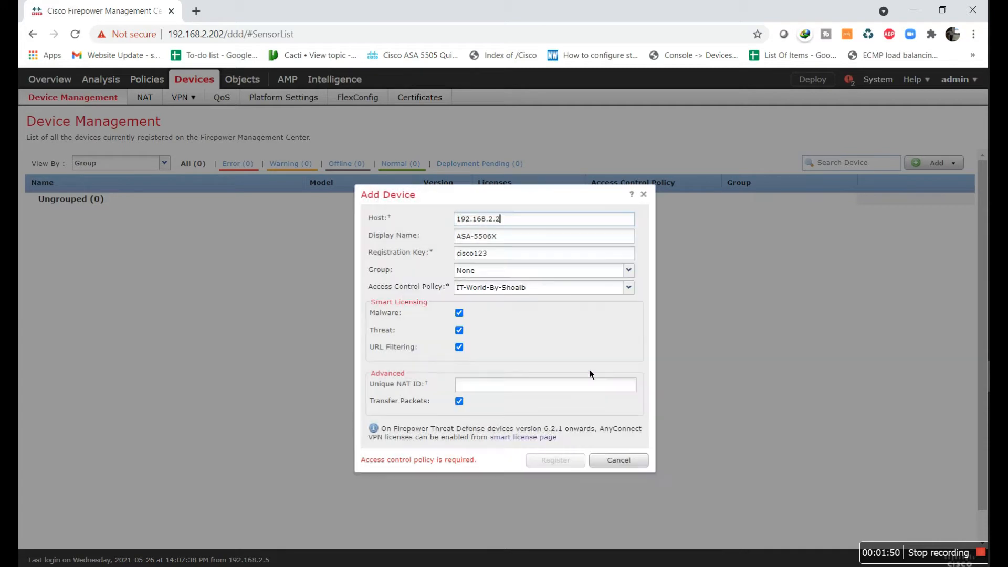
Register the ASA-5506X device, maximize the browser and go to Policies > Access Control
{"action": "left_click", "coordinate": [563, 462]}
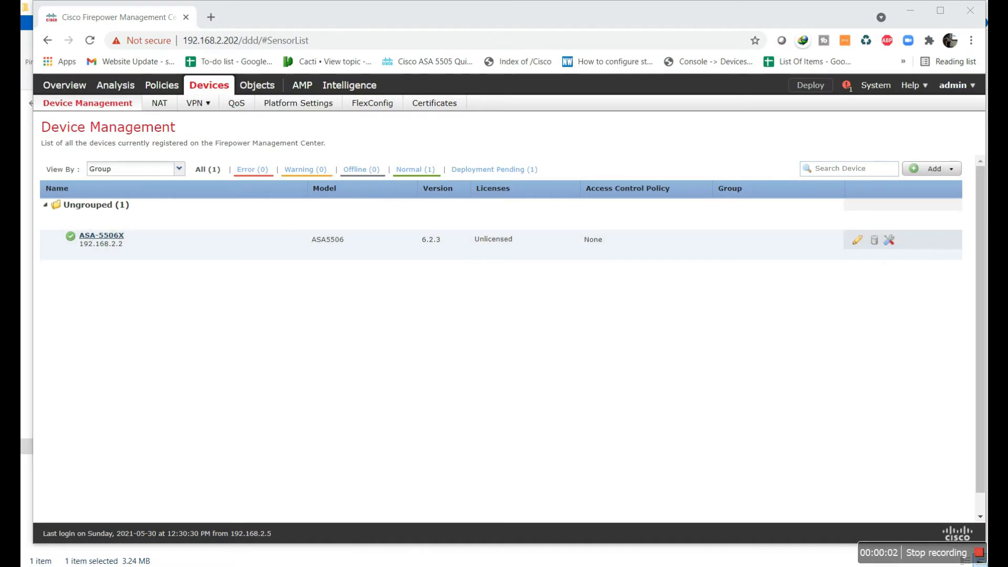
{"action": "left_click", "coordinate": [938, 13]}
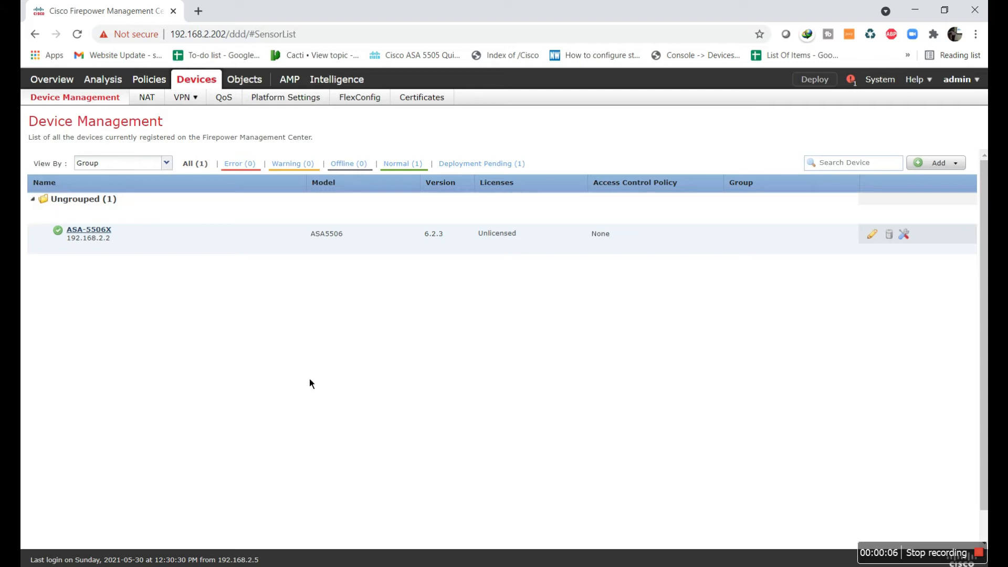
{"action": "mouse_move", "coordinate": [146, 82]}
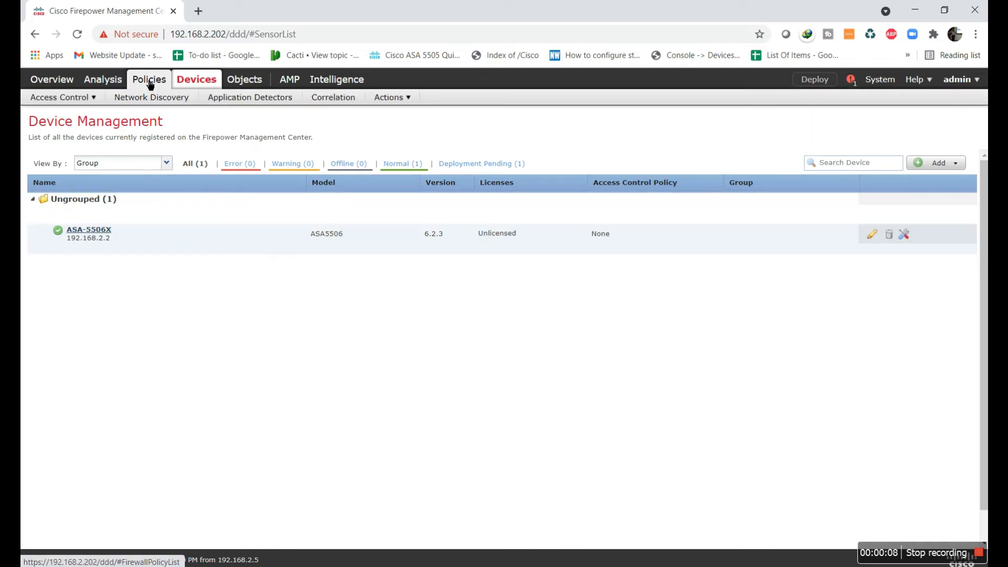
{"action": "mouse_move", "coordinate": [76, 95]}
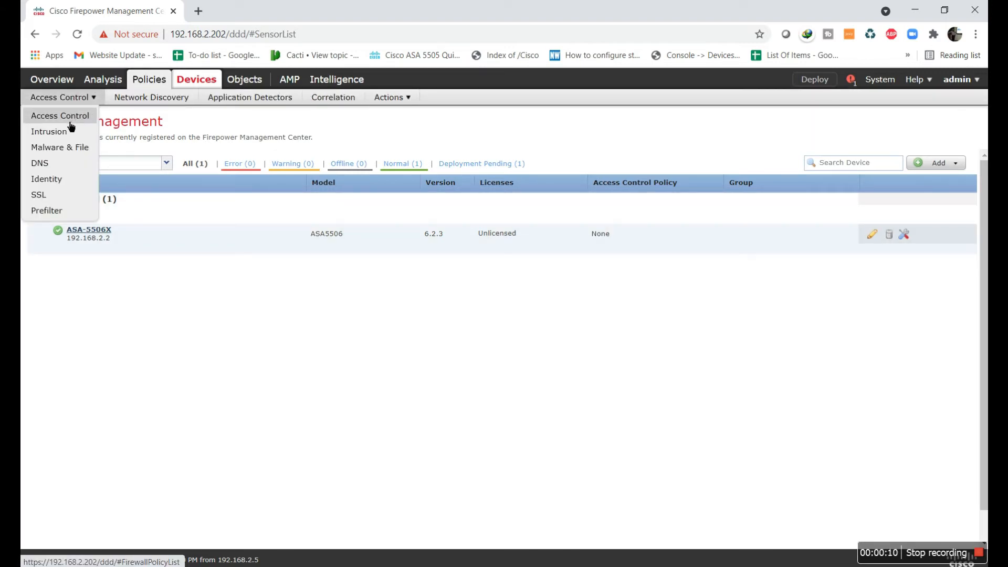
{"action": "left_click", "coordinate": [71, 122]}
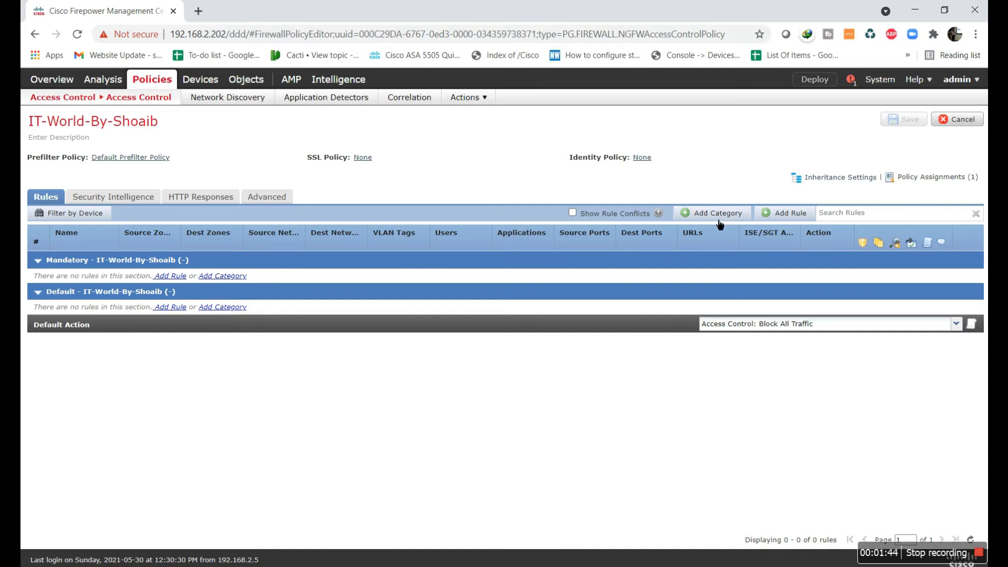
Add a LAN-Network10 category to the policy's Mandatory section
{"action": "left_click", "coordinate": [719, 218]}
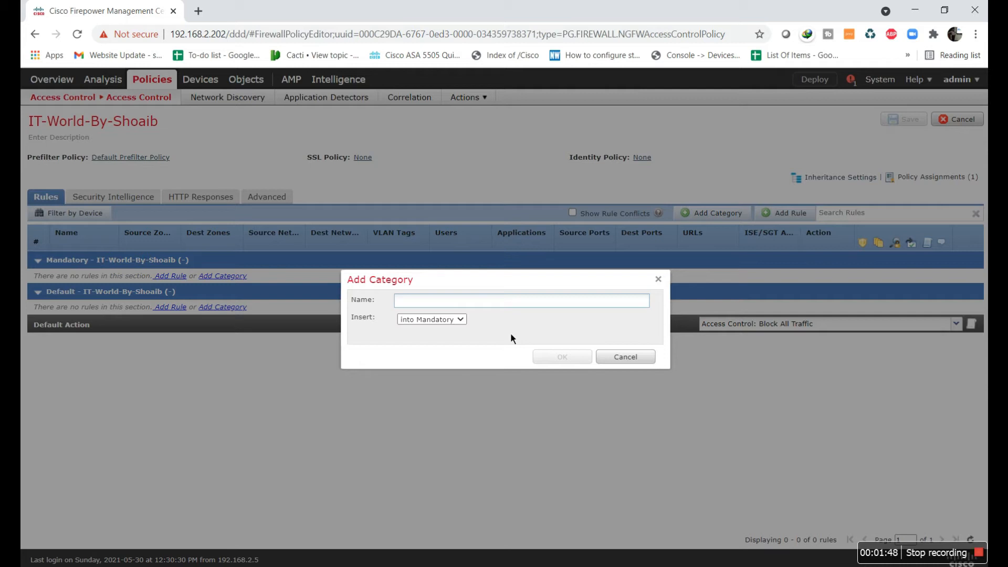
{"action": "type", "text": "LAN-Network10"}
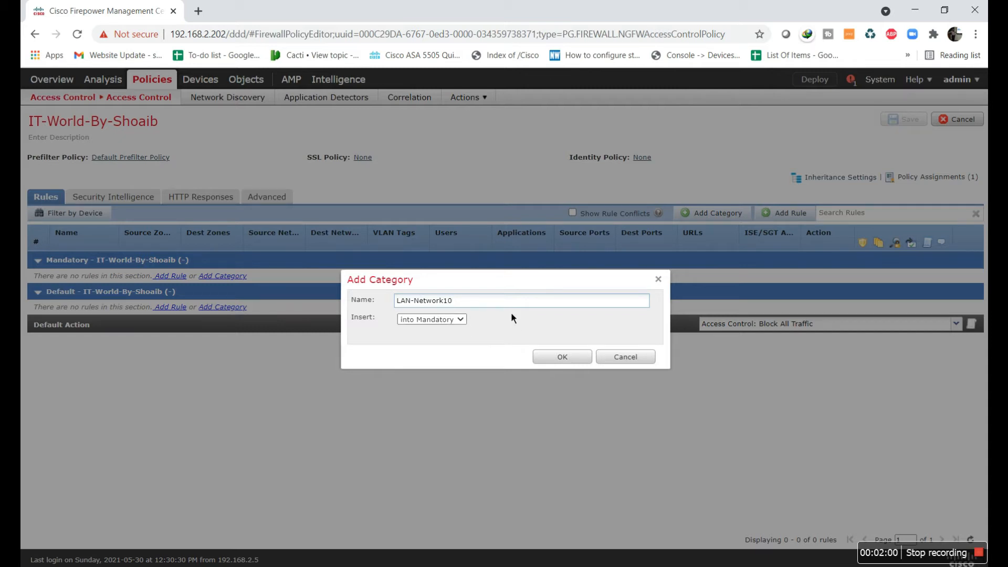
{"action": "left_click", "coordinate": [464, 321]}
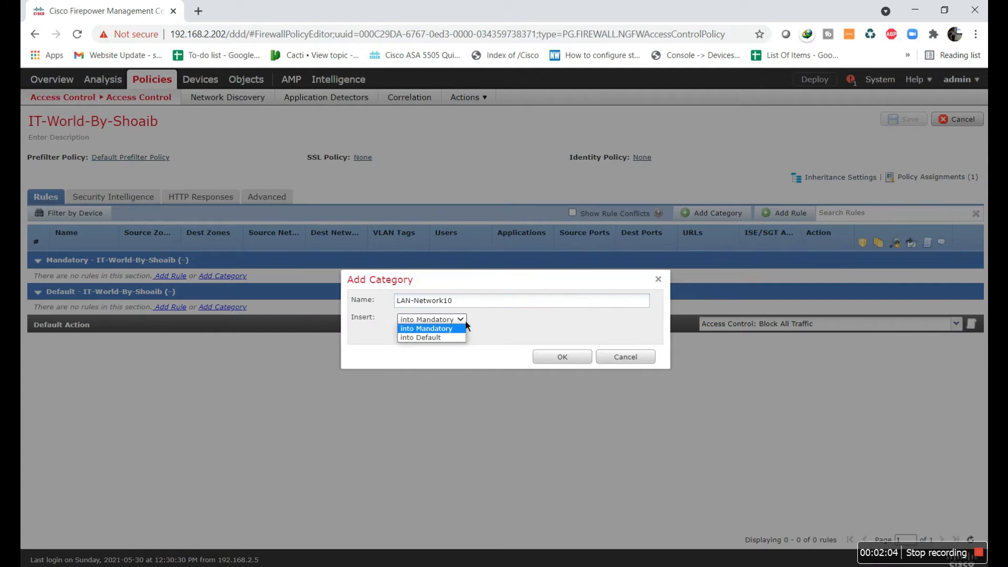
{"action": "left_click", "coordinate": [464, 327]}
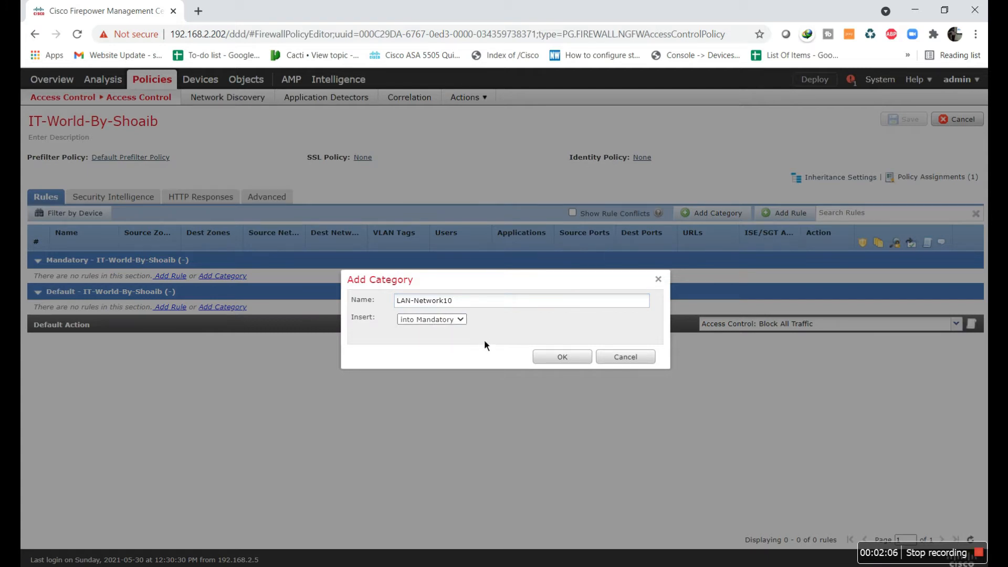
{"action": "left_click", "coordinate": [572, 360]}
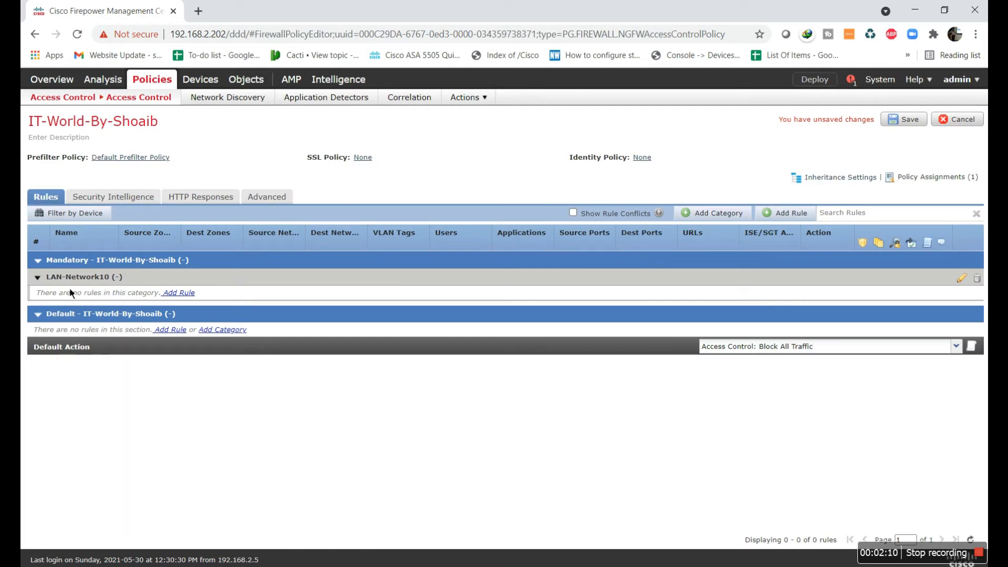
{"action": "left_click", "coordinate": [43, 284]}
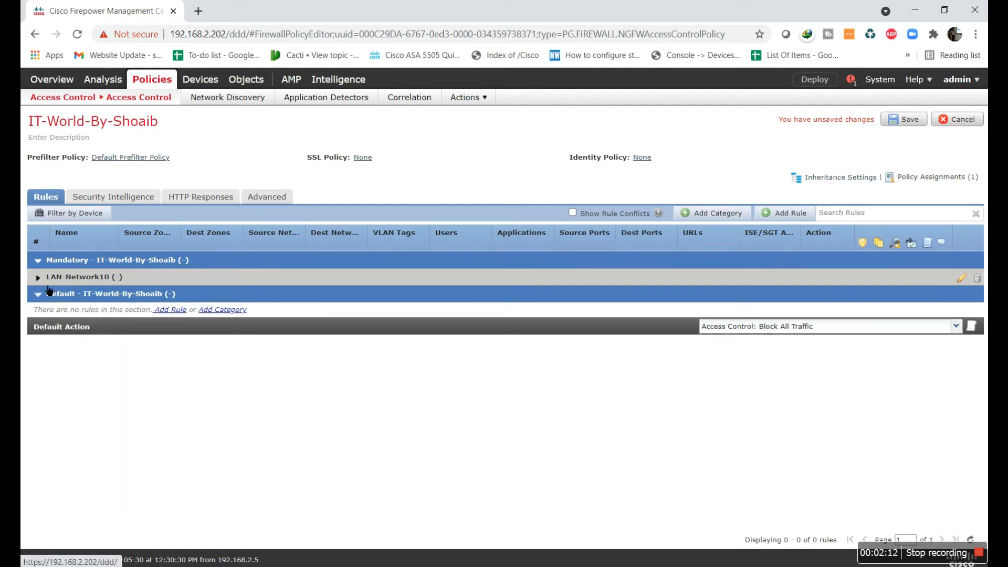
{"action": "left_click", "coordinate": [44, 286]}
Add a second category named LAN-Network20
{"action": "left_click", "coordinate": [713, 215]}
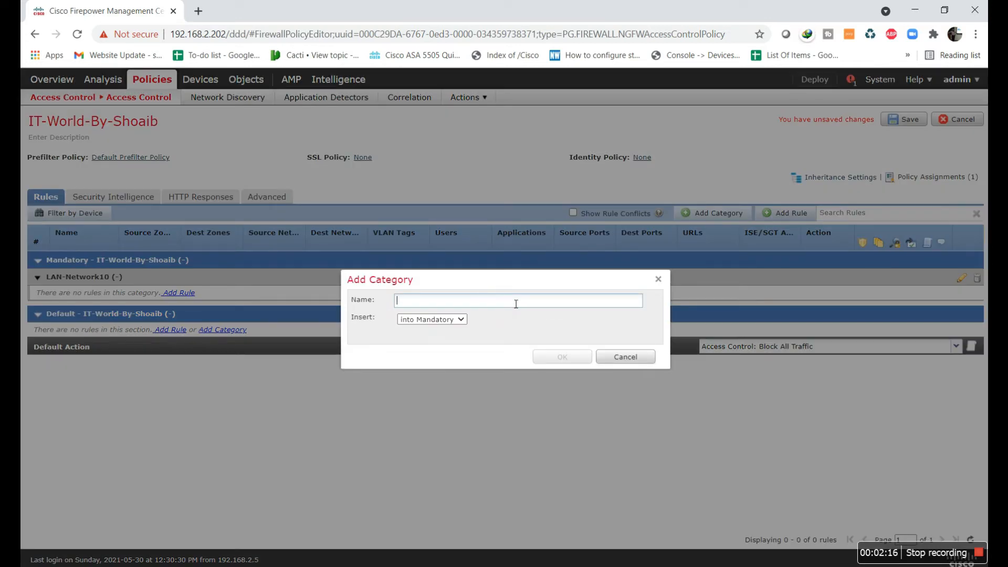
{"action": "type", "text": "LAN-Network20"}
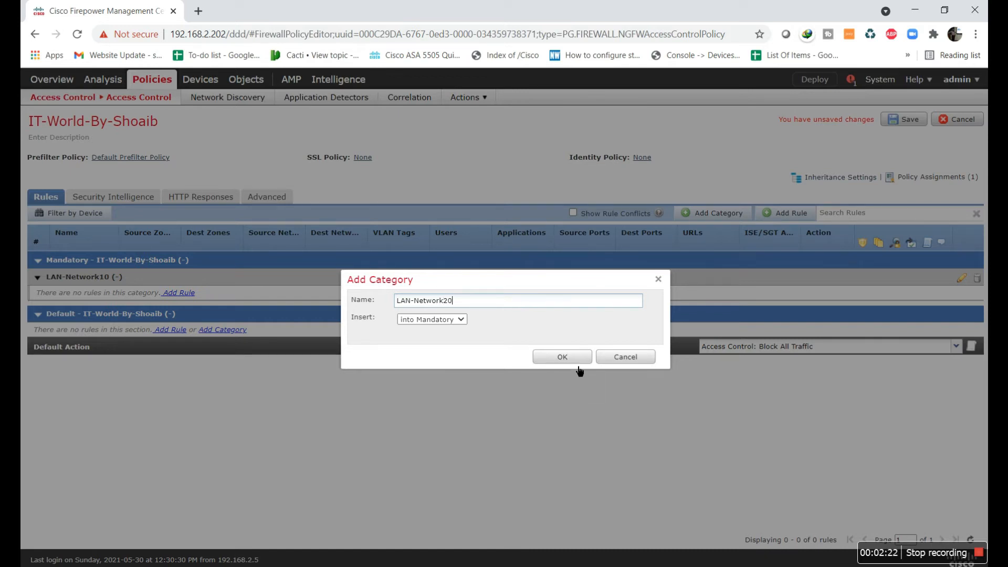
{"action": "key", "text": "Return"}
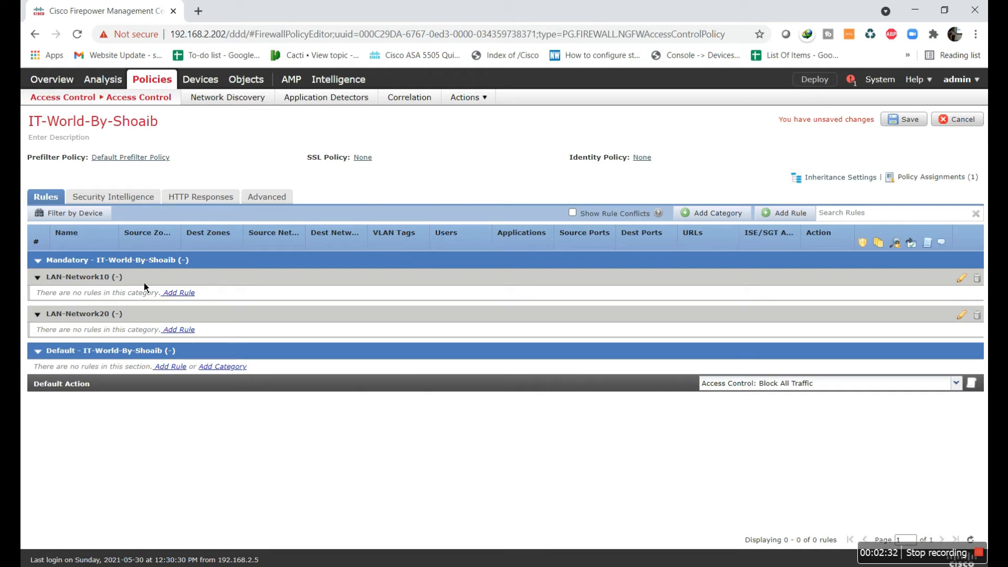
{"action": "left_click", "coordinate": [178, 293]}
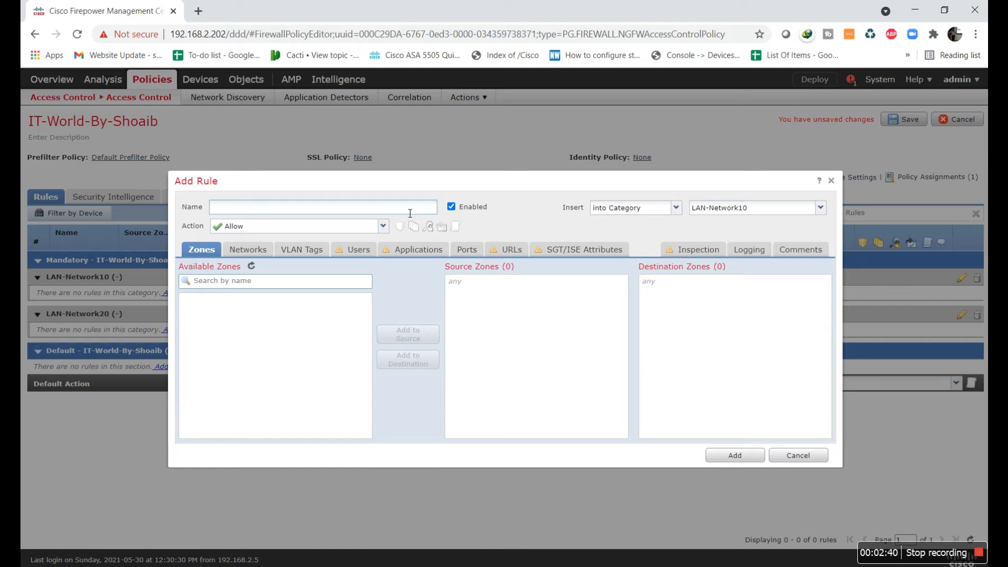
Name the new rule Facebook-Deny and enter source IP 10.10.10.5/32 under Networks
{"action": "type", "text": "Facebook-Deny"}
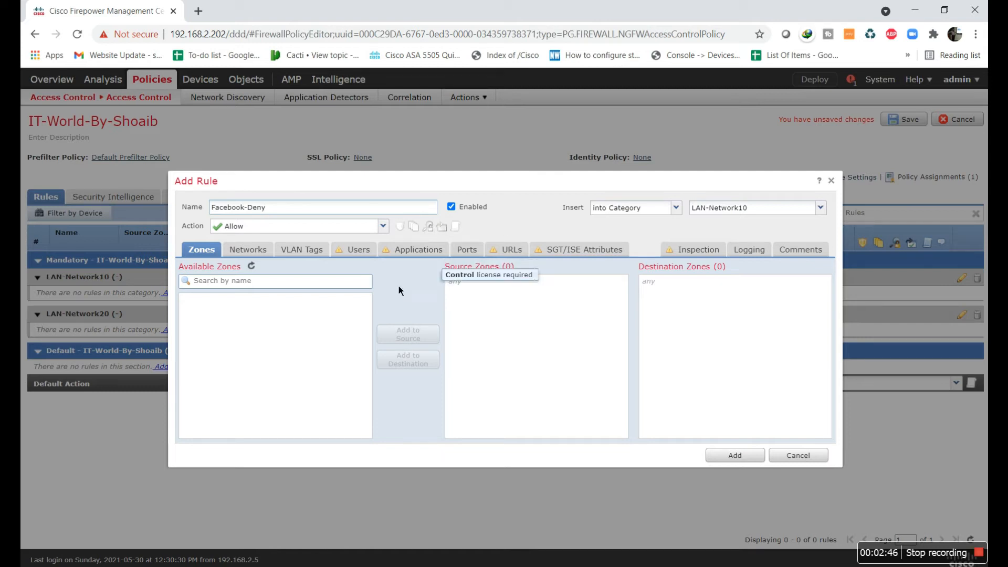
{"action": "left_click", "coordinate": [268, 283]}
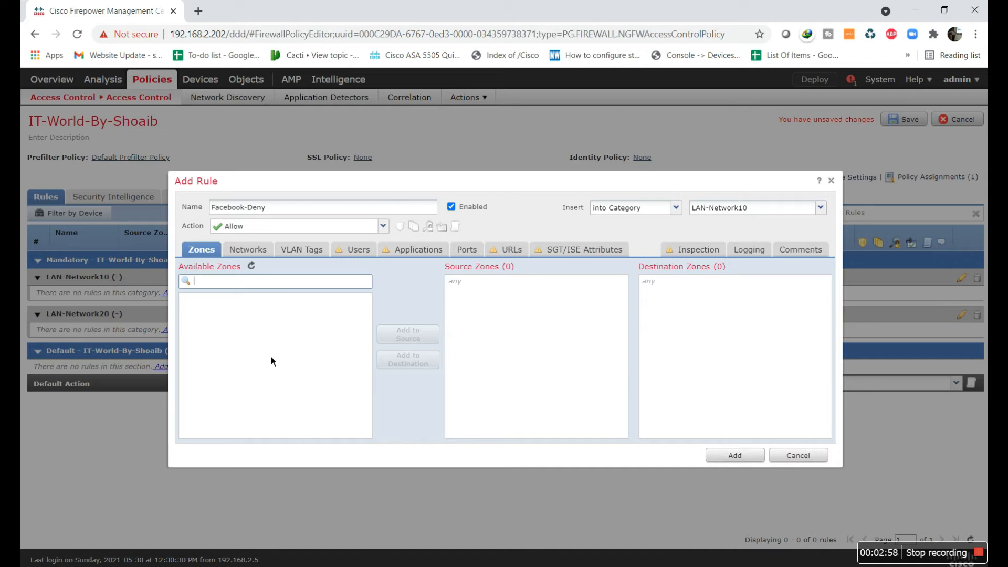
{"action": "left_click", "coordinate": [263, 253]}
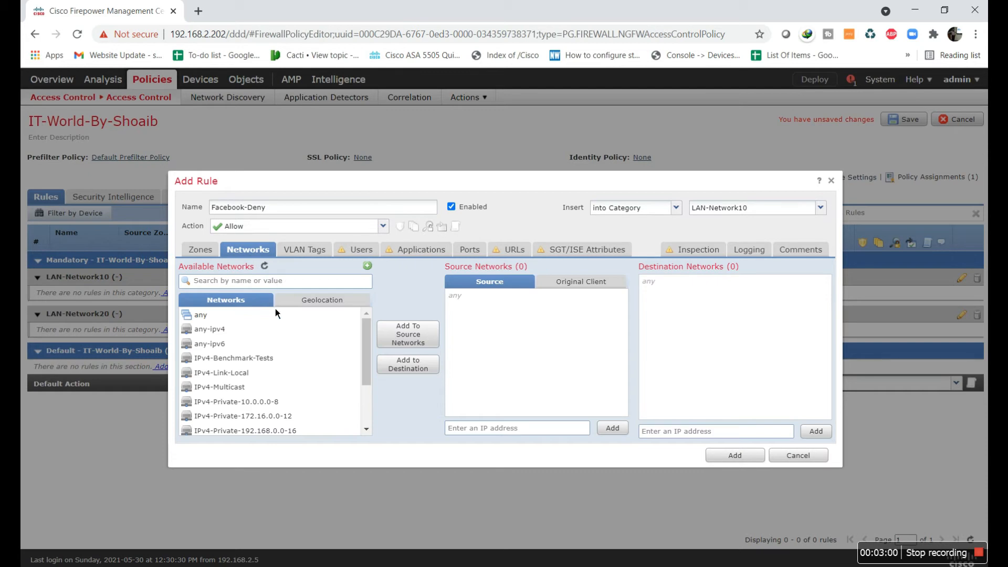
{"action": "mouse_move", "coordinate": [367, 382]}
{"action": "left_mouse_down"}
{"action": "mouse_move", "coordinate": [373, 405]}
{"action": "mouse_move", "coordinate": [371, 368]}
{"action": "left_mouse_up"}
{"action": "left_click", "coordinate": [501, 434]}
{"action": "type", "text": "10.10.10.5/32"}
Escape the Firepower module console in PuTTY with Ctrl+^ X via the On-Screen Keyboard
{"action": "key", "text": "alt+Tab"}
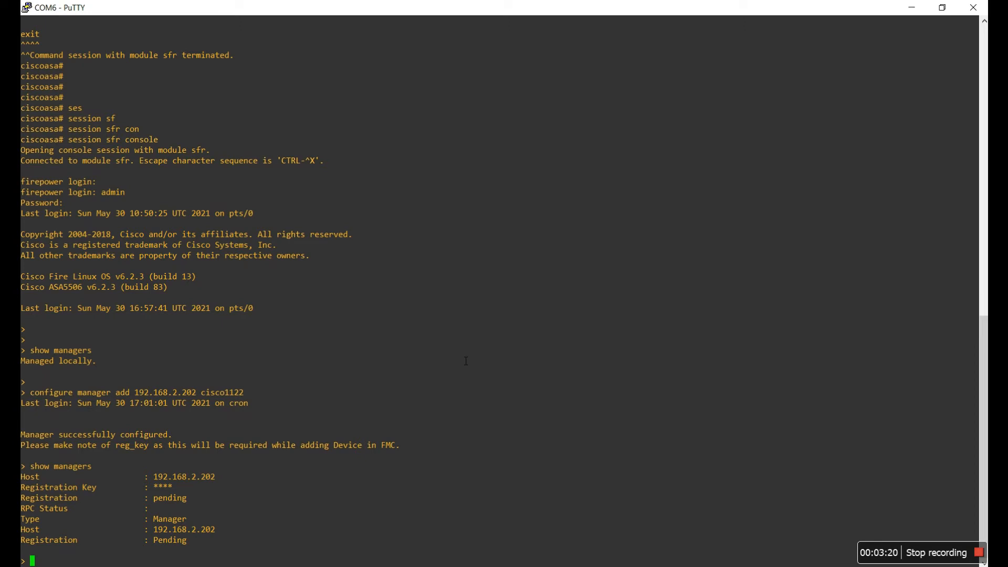
{"action": "key", "text": "super"}
{"action": "type", "text": "key"}
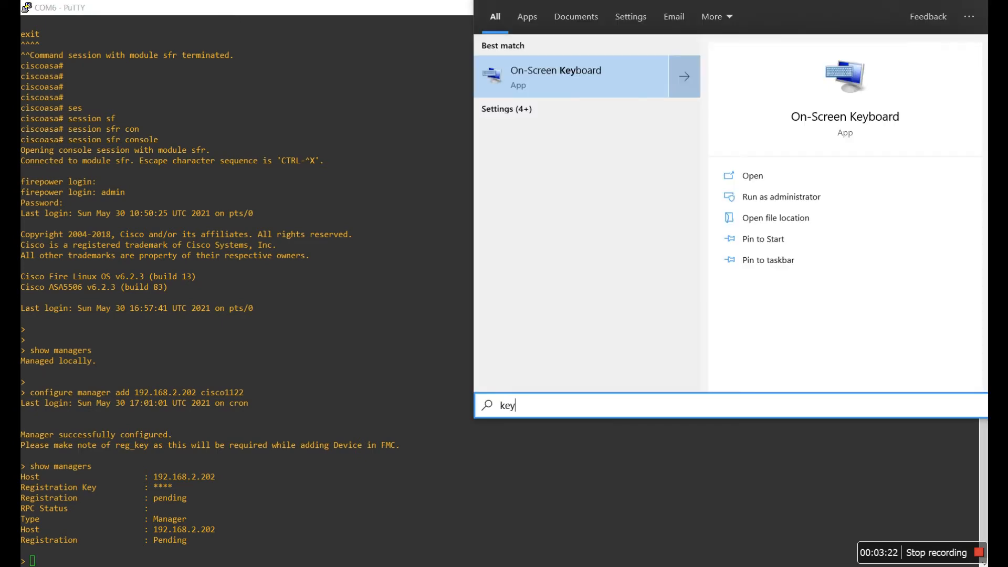
{"action": "key", "text": "Return"}
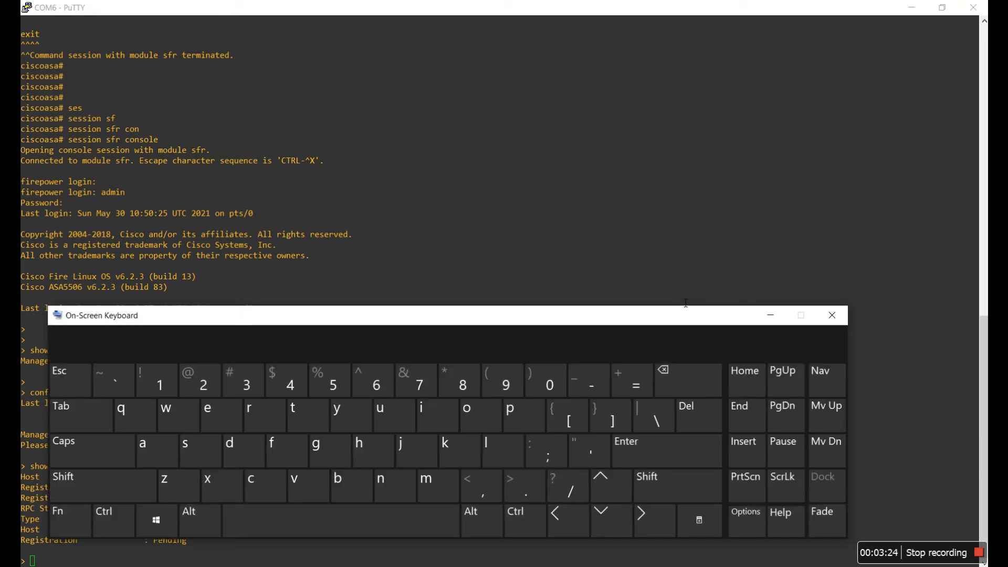
{"action": "left_click", "coordinate": [118, 524]}
{"action": "left_click", "coordinate": [121, 487]}
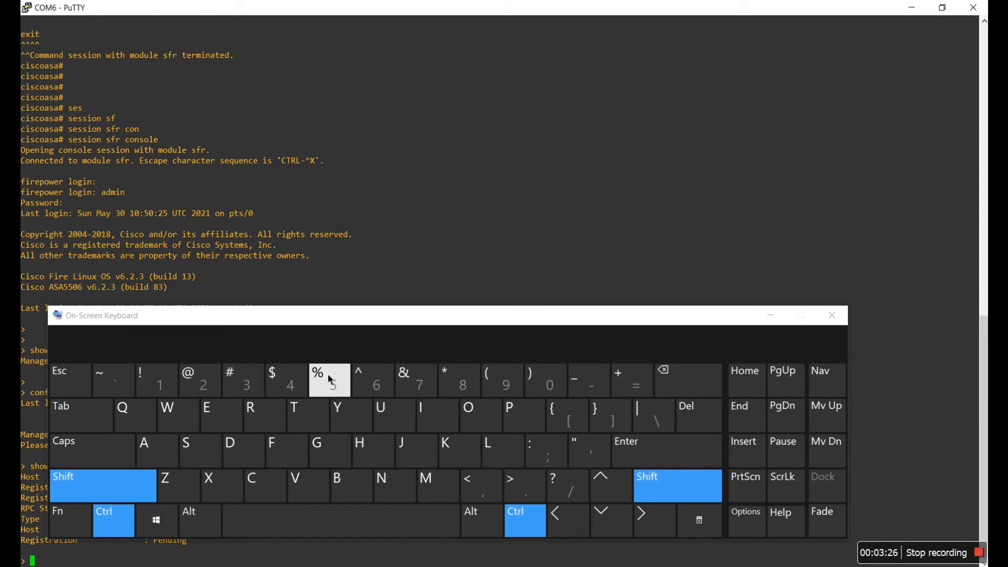
{"action": "left_click", "coordinate": [361, 387]}
{"action": "left_click", "coordinate": [218, 486]}
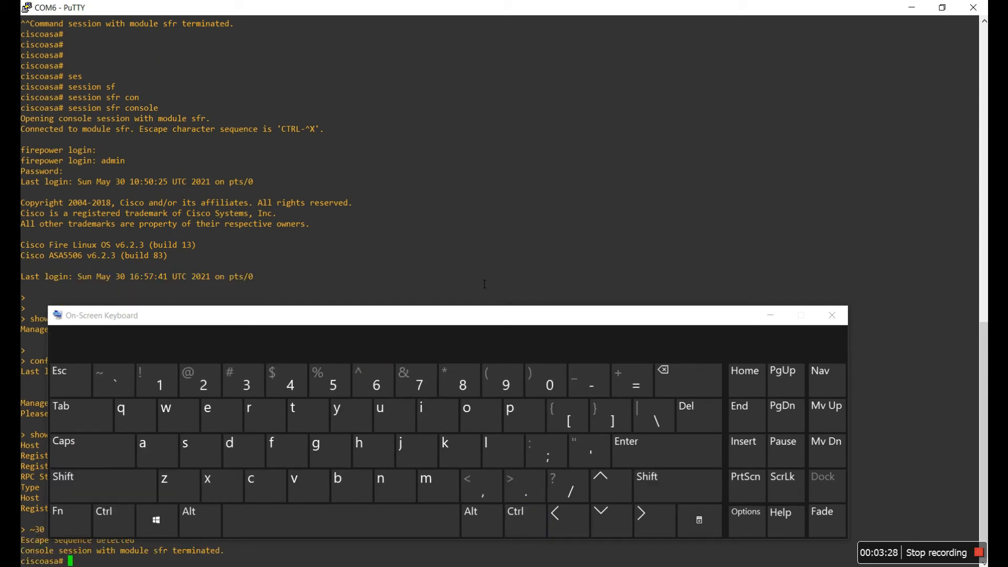
Run show int ip br to list the ASA's interface addresses and status
{"action": "left_click", "coordinate": [771, 315]}
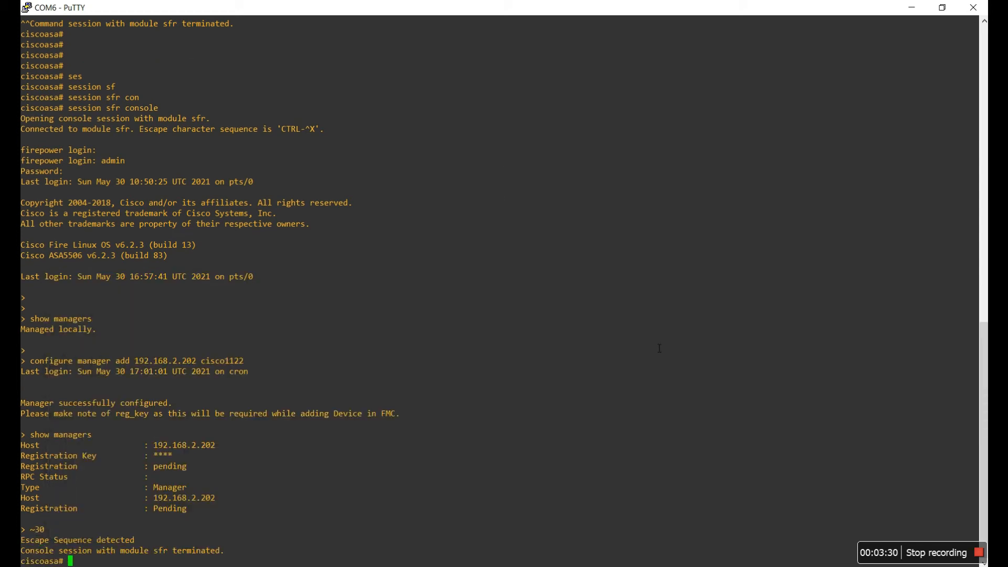
{"action": "type", "text": "show int ip br"}
{"action": "key", "text": "Return"}
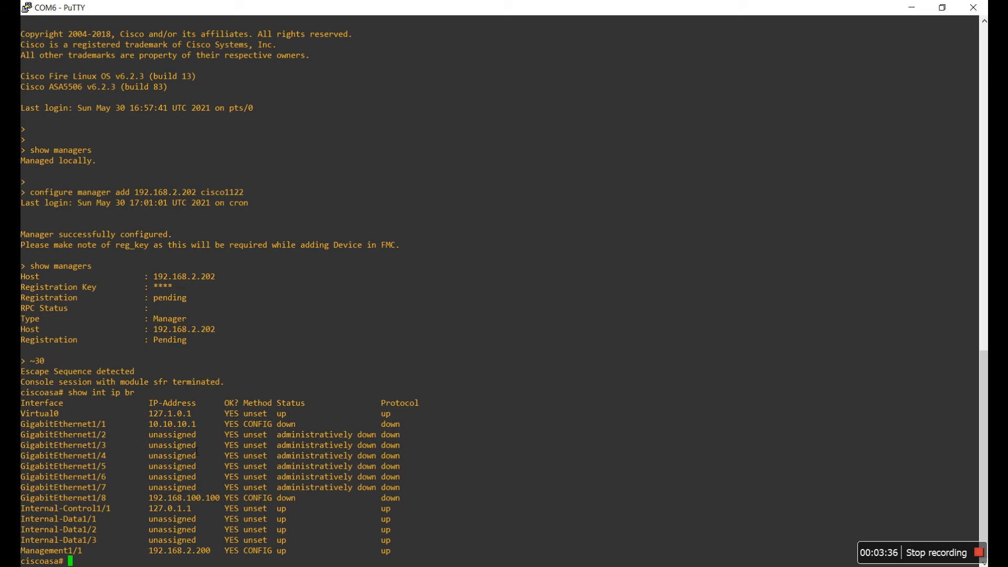
Correct the Facebook-Deny source address to 10.10.10.2/32 and add it as source network
{"action": "left_click", "coordinate": [915, 9]}
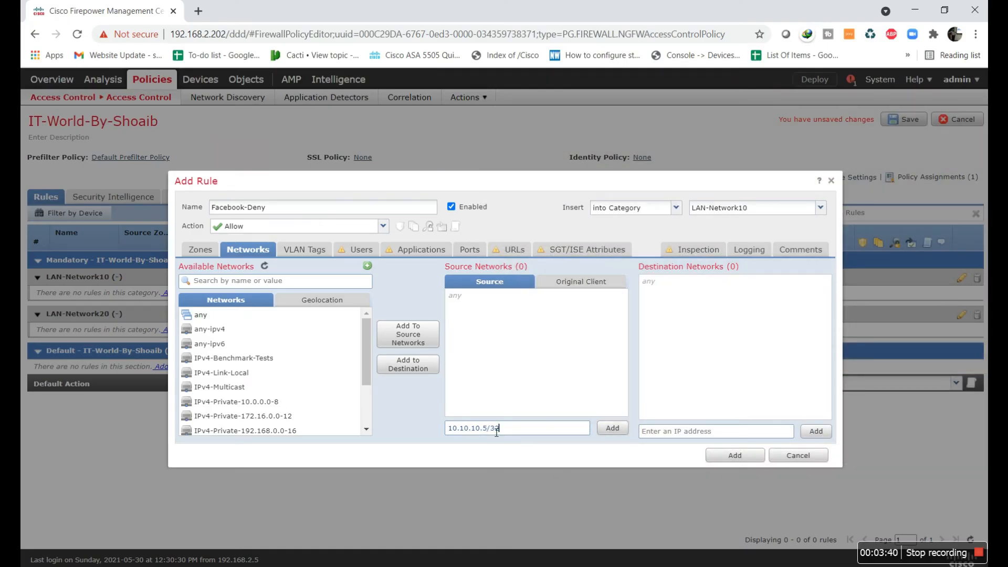
{"action": "key", "text": "BackSpace"}
{"action": "type", "text": "2"}
{"action": "left_click", "coordinate": [626, 430]}
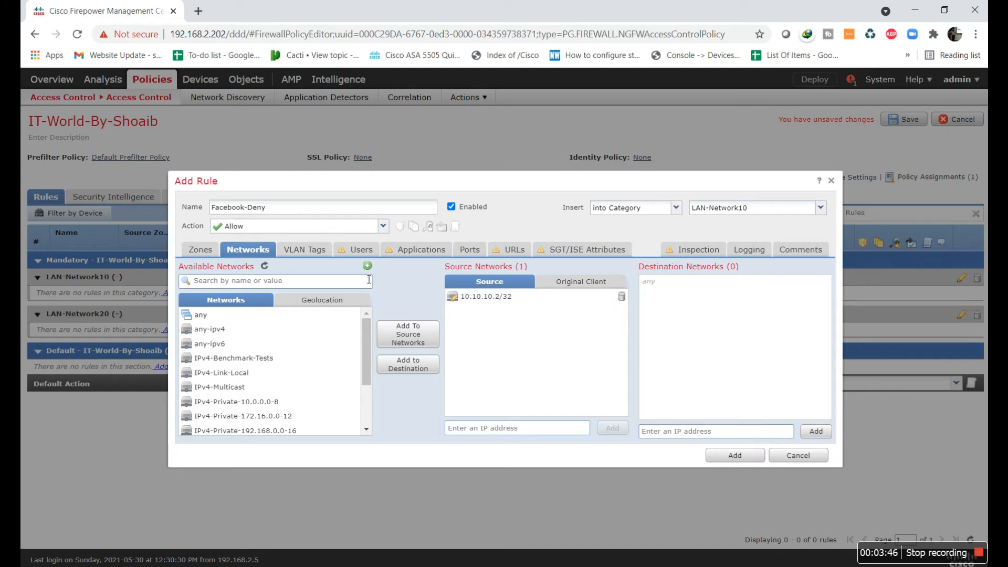
{"action": "left_click", "coordinate": [306, 252]}
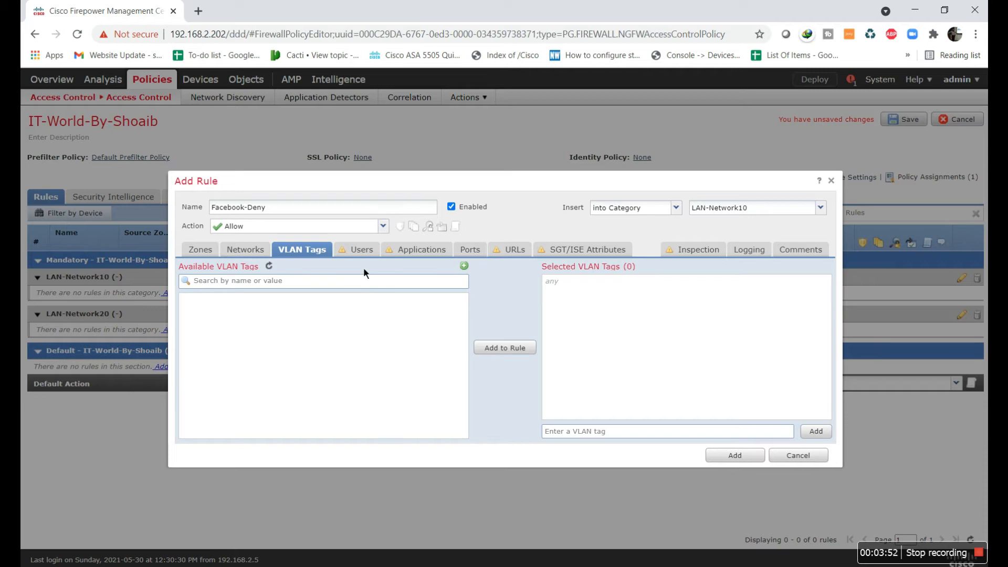
Review the rule's Users, Applications and Ports conditions, ending on its URL conditions
{"action": "left_click", "coordinate": [362, 250]}
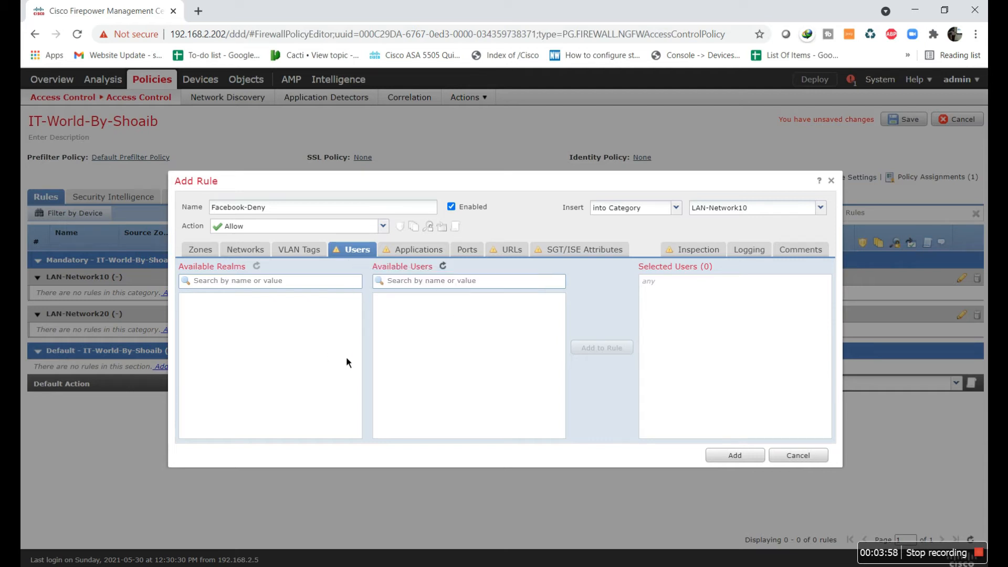
{"action": "left_click", "coordinate": [420, 251]}
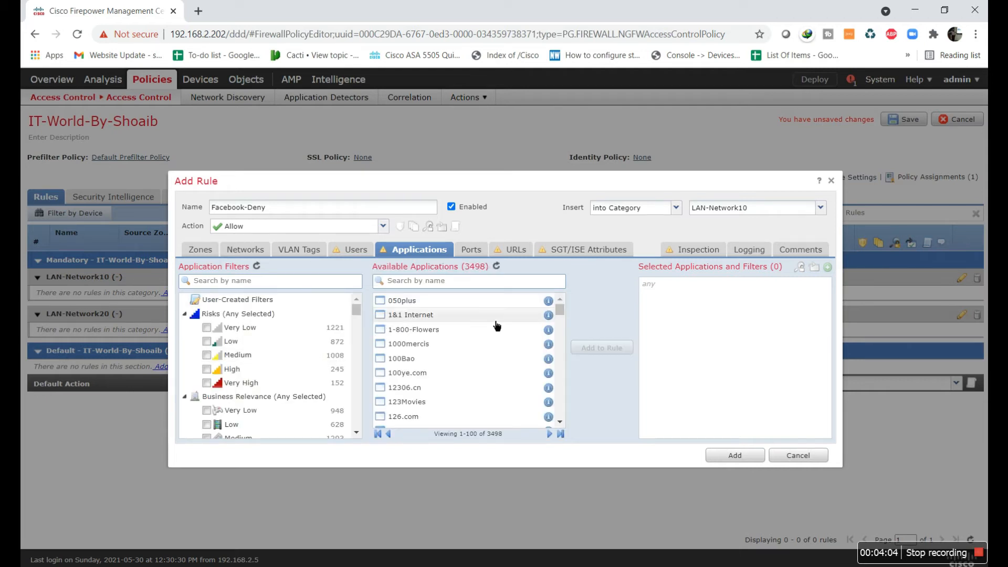
{"action": "mouse_move", "coordinate": [561, 317]}
{"action": "left_mouse_down"}
{"action": "mouse_move", "coordinate": [566, 431]}
{"action": "mouse_move", "coordinate": [560, 309]}
{"action": "left_mouse_up"}
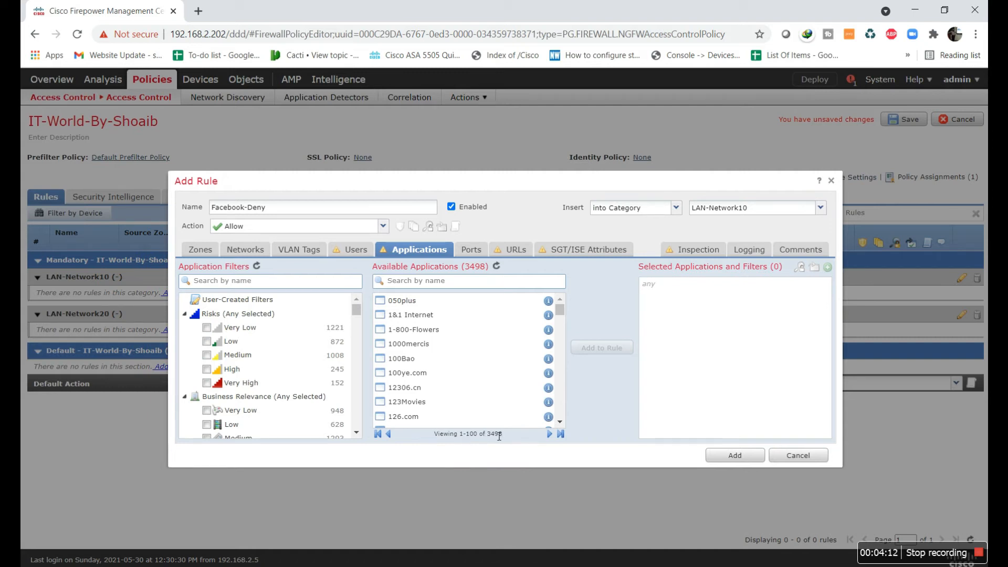
{"action": "scroll", "coordinate": [361, 319], "scroll_direction": "down", "scroll_amount": 5}
{"action": "left_click_drag", "start_coordinate": [363, 375], "coordinate": [364, 279]}
{"action": "left_click", "coordinate": [471, 250]}
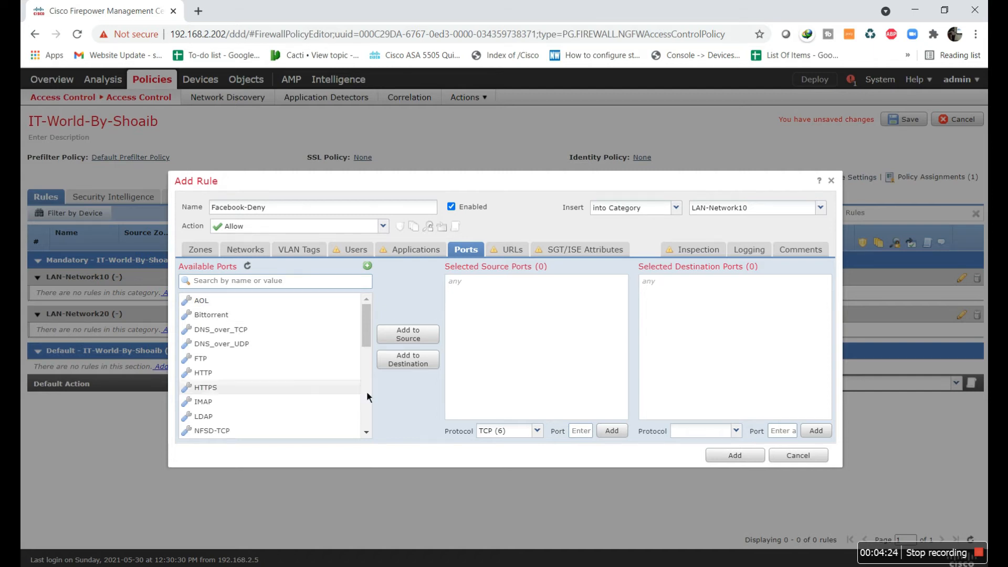
{"action": "left_click_drag", "start_coordinate": [369, 340], "coordinate": [371, 311]}
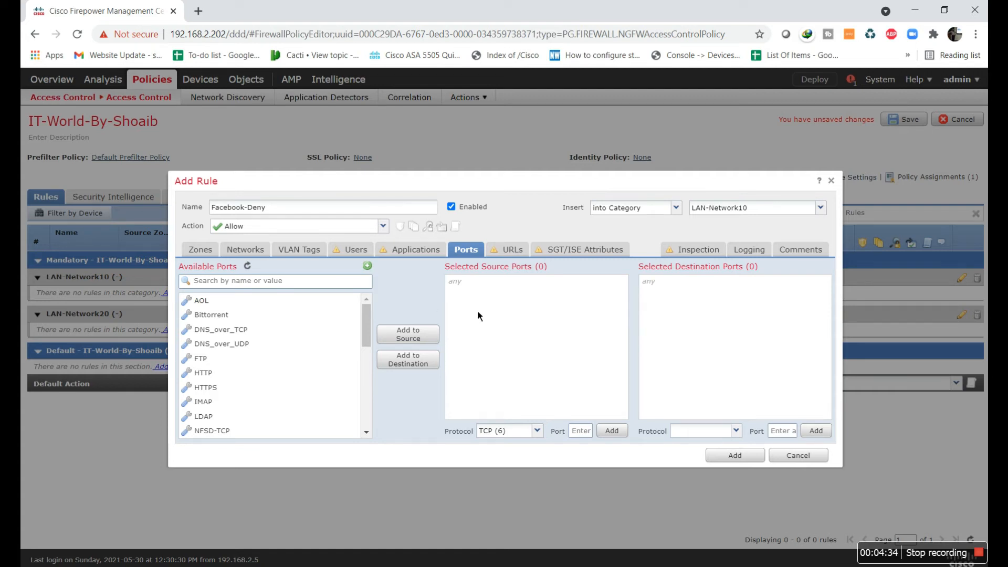
{"action": "left_click", "coordinate": [513, 256]}
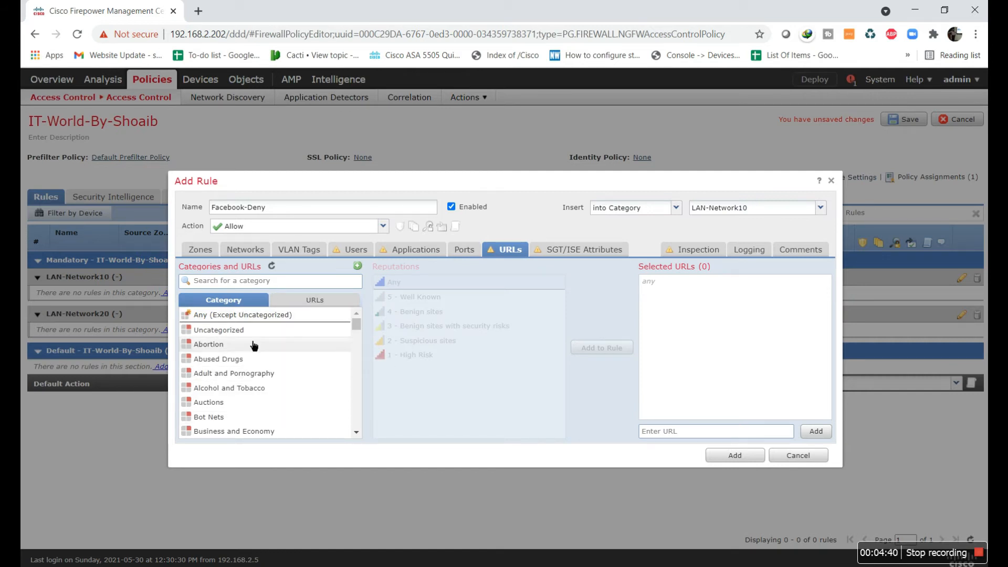
{"action": "mouse_move", "coordinate": [359, 330]}
{"action": "left_mouse_down"}
{"action": "mouse_move", "coordinate": [360, 374]}
{"action": "mouse_move", "coordinate": [359, 314]}
{"action": "left_mouse_up"}
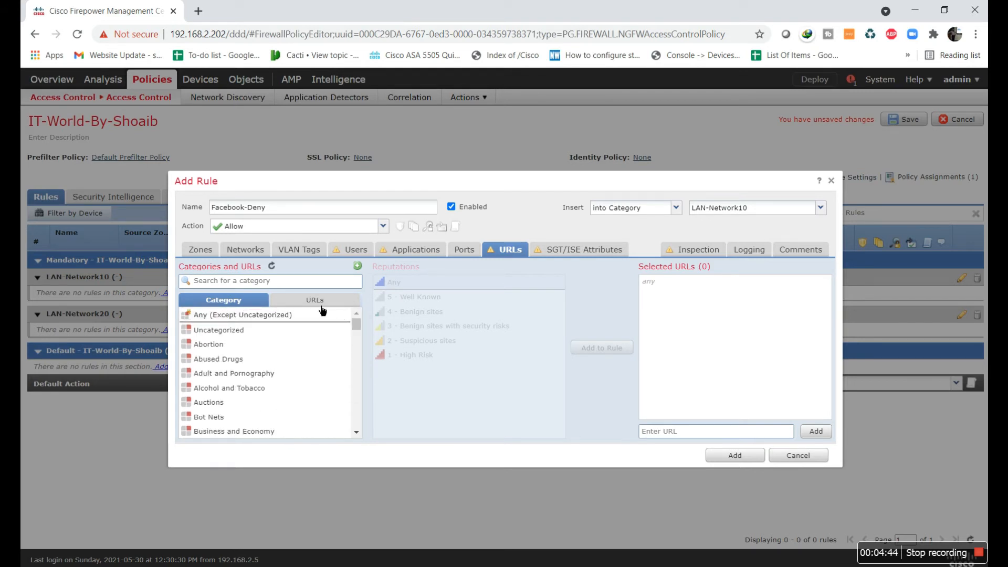
{"action": "left_click", "coordinate": [321, 309]}
{"action": "left_click", "coordinate": [297, 287]}
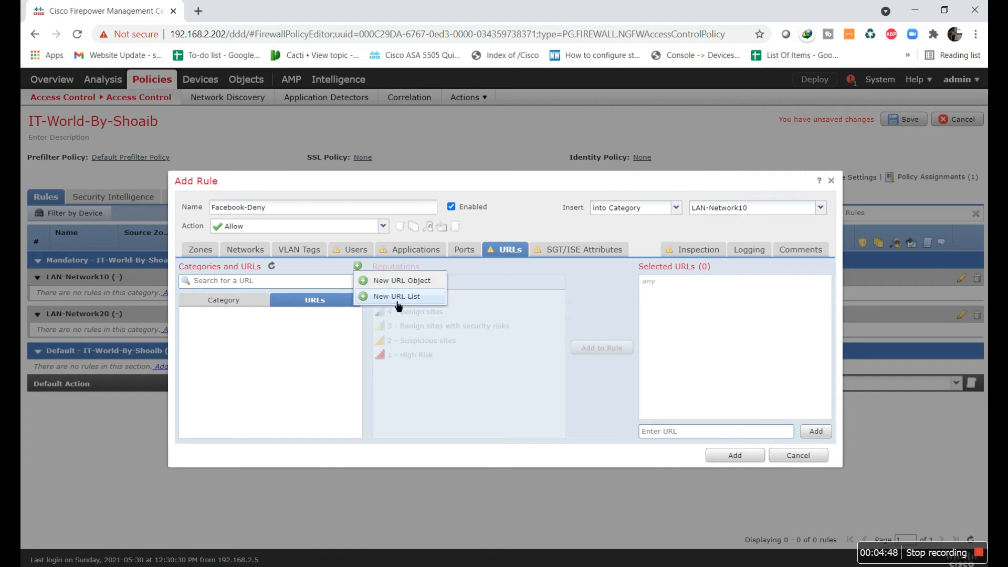
{"action": "left_click", "coordinate": [418, 284]}
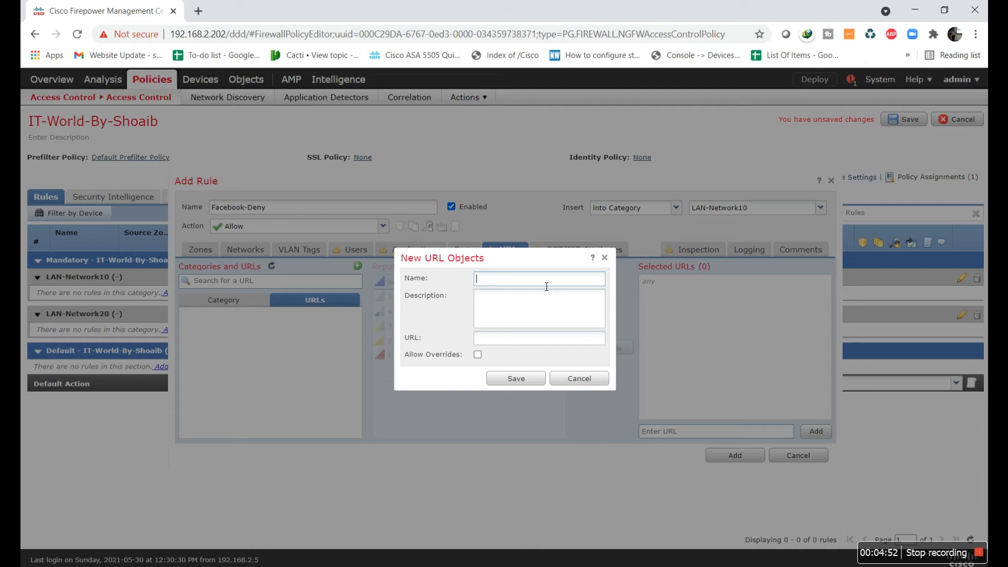
{"action": "type", "text": "Facebook"}
{"action": "left_click", "coordinate": [554, 346]}
{"action": "type", "text": "www.facebook.com"}
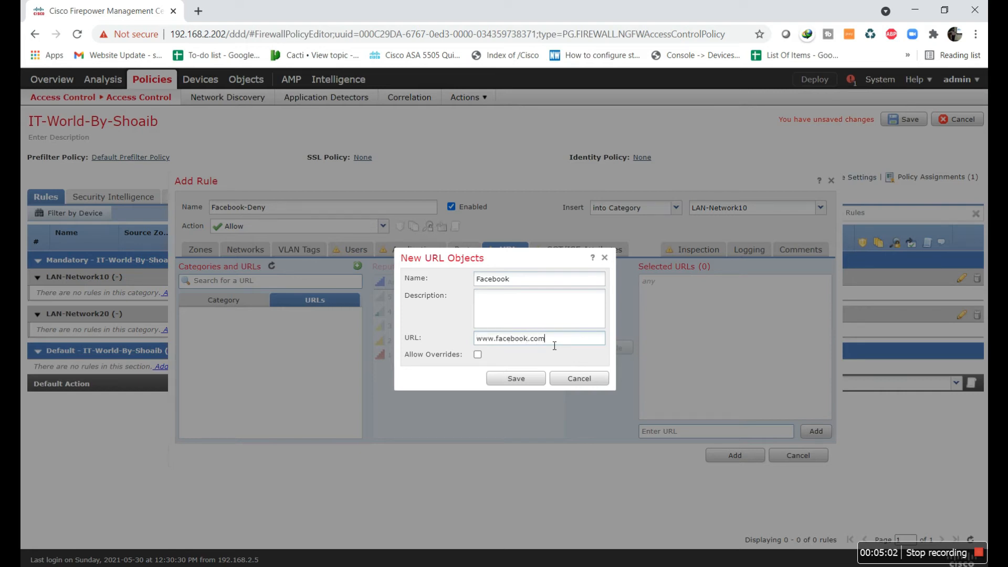
{"action": "left_click", "coordinate": [523, 385]}
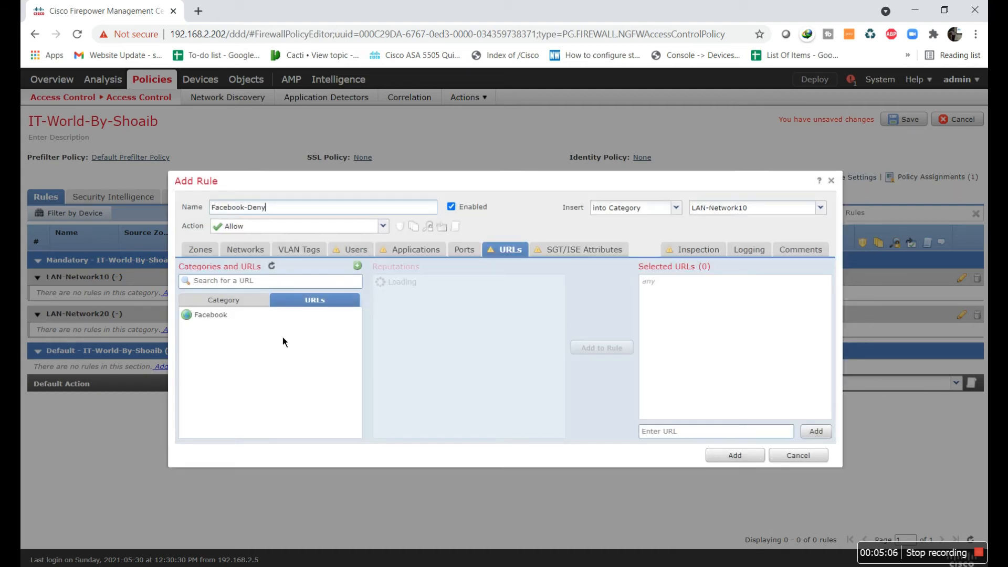
Add the Facebook URL to the rule, set action to Block, and enable Log at Beginning of Connection
{"action": "left_click", "coordinate": [224, 319]}
{"action": "left_click", "coordinate": [618, 348]}
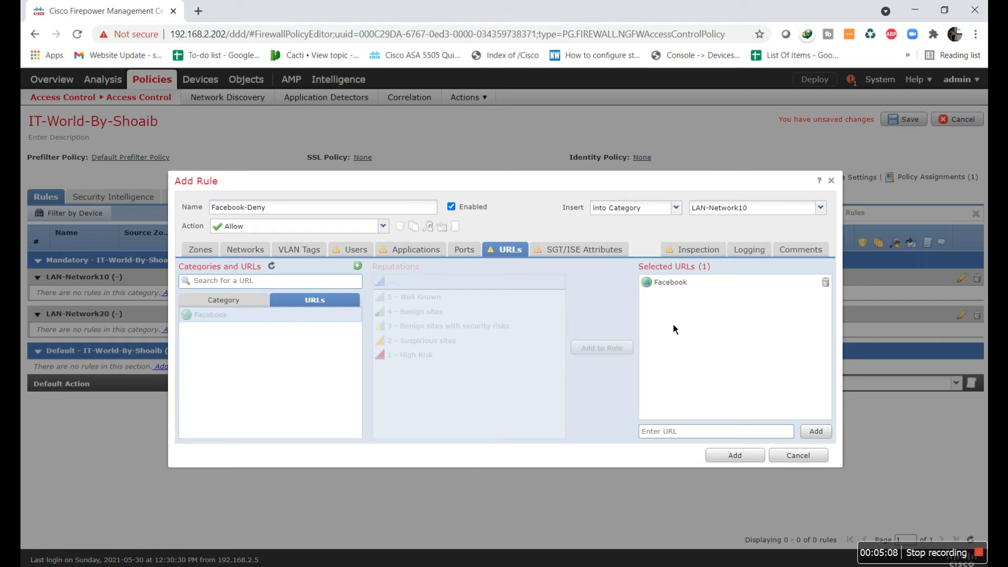
{"action": "left_click", "coordinate": [383, 226]}
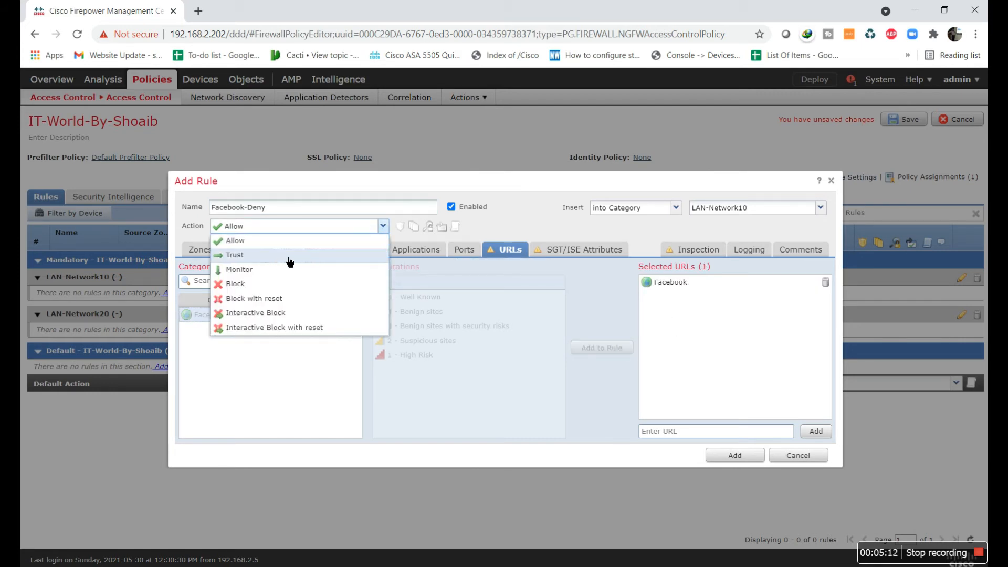
{"action": "left_click", "coordinate": [259, 285]}
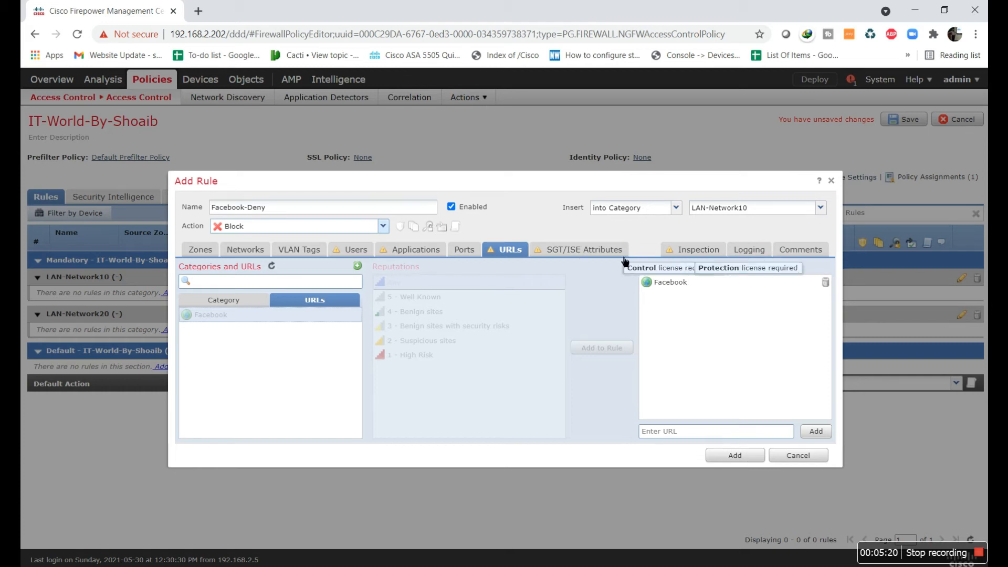
{"action": "left_click", "coordinate": [748, 250]}
{"action": "left_click", "coordinate": [182, 276]}
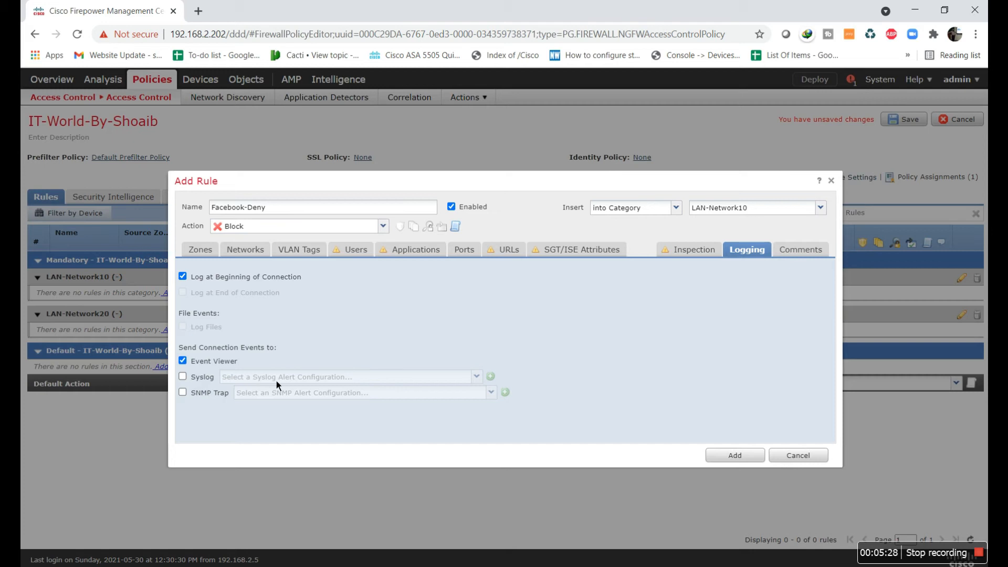
Add the Facebook-Deny rule to LAN-Network10 without Syslog logging or a syslog alert
{"action": "left_click", "coordinate": [183, 376]}
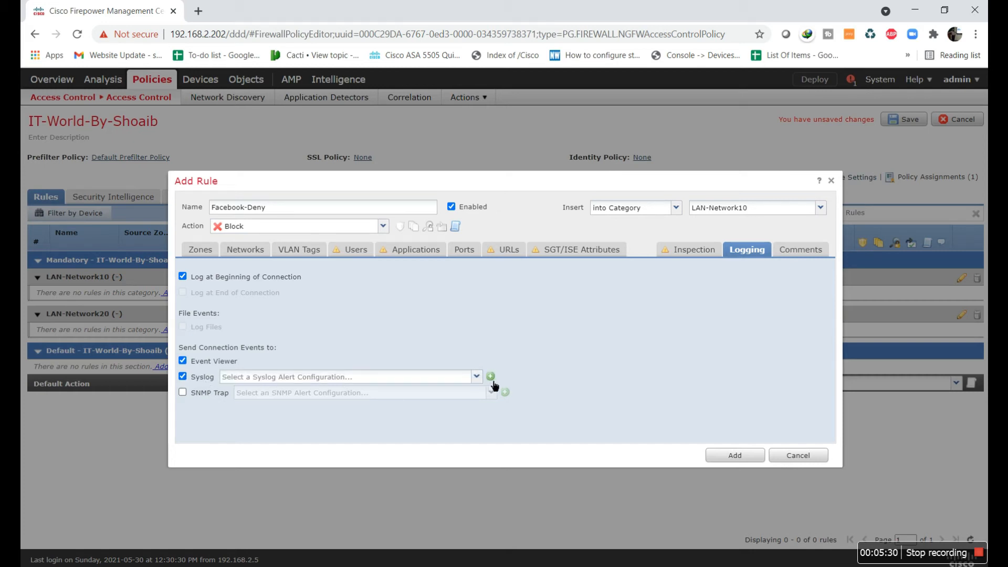
{"action": "left_click", "coordinate": [490, 377]}
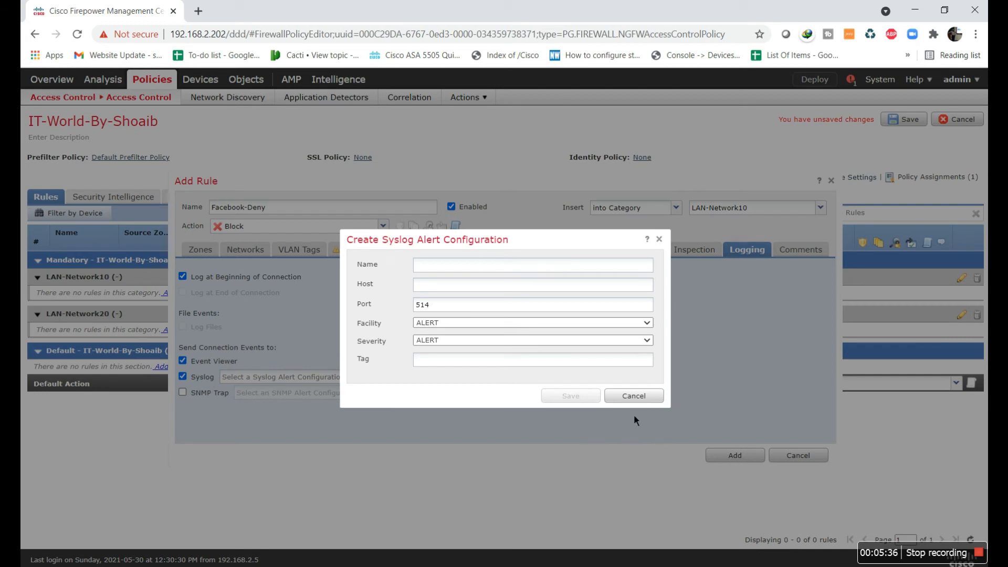
{"action": "left_click", "coordinate": [634, 399]}
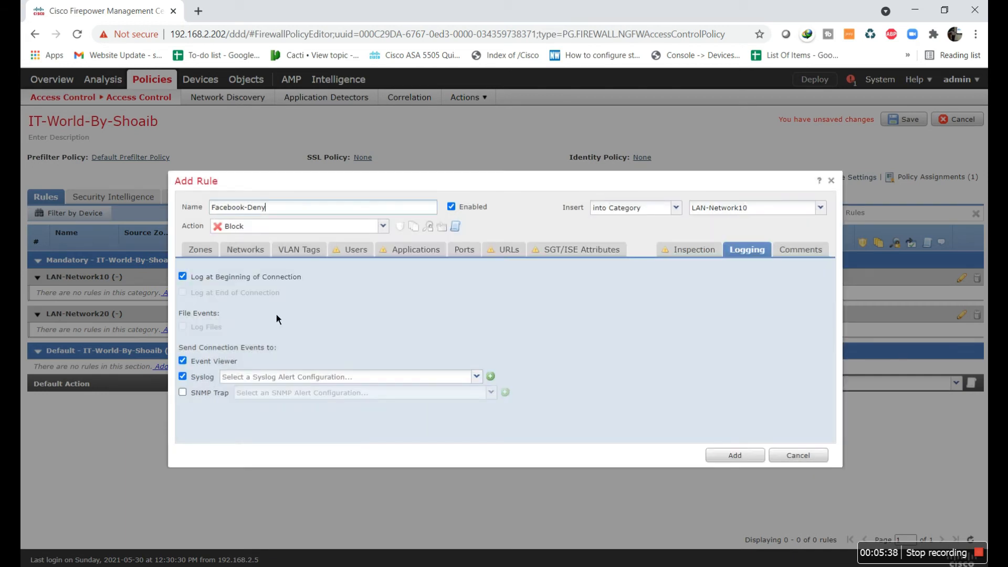
{"action": "left_click", "coordinate": [203, 379]}
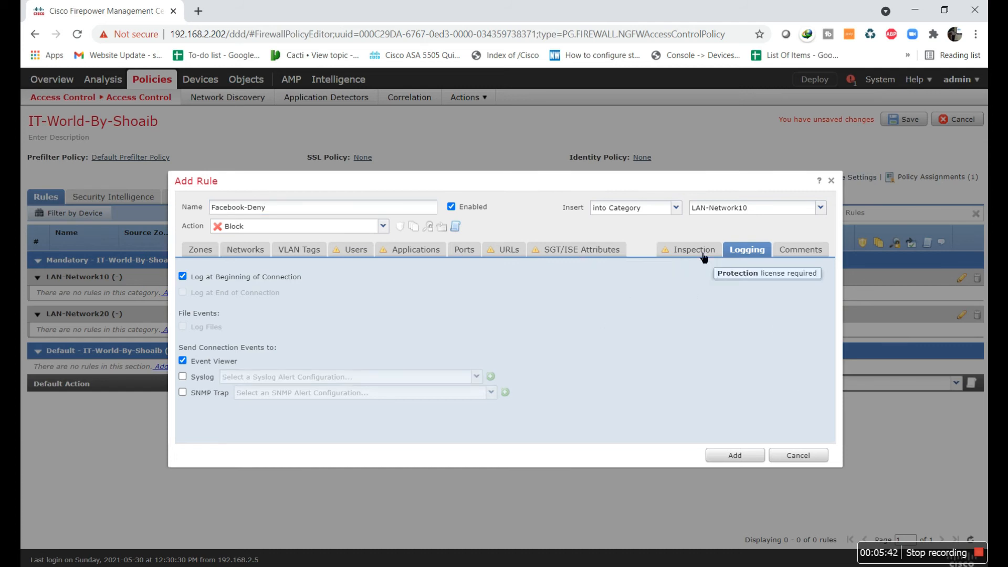
{"action": "left_click", "coordinate": [752, 451]}
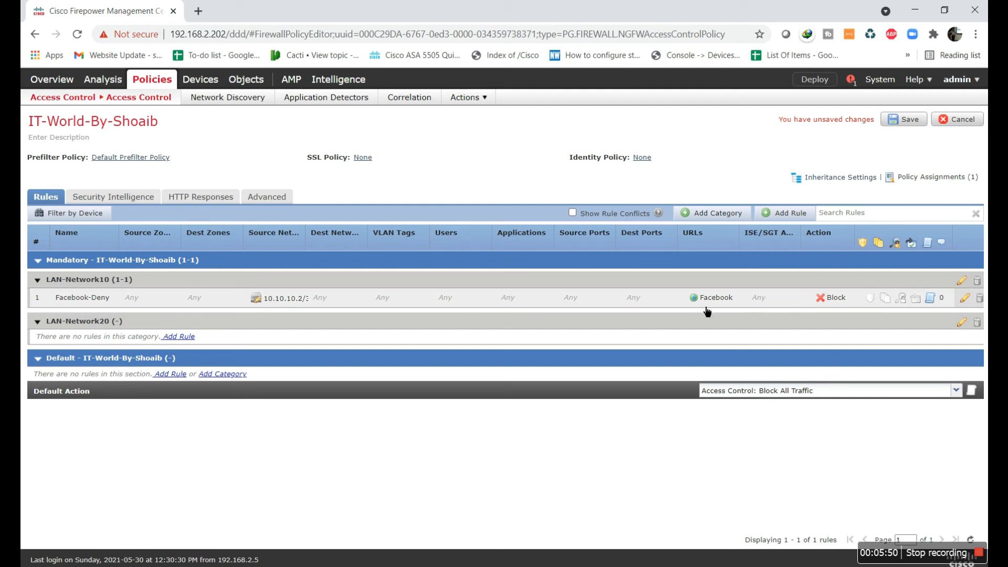
Start a new LAN-Network20 rule named Facebook-Allow
{"action": "left_click", "coordinate": [178, 337]}
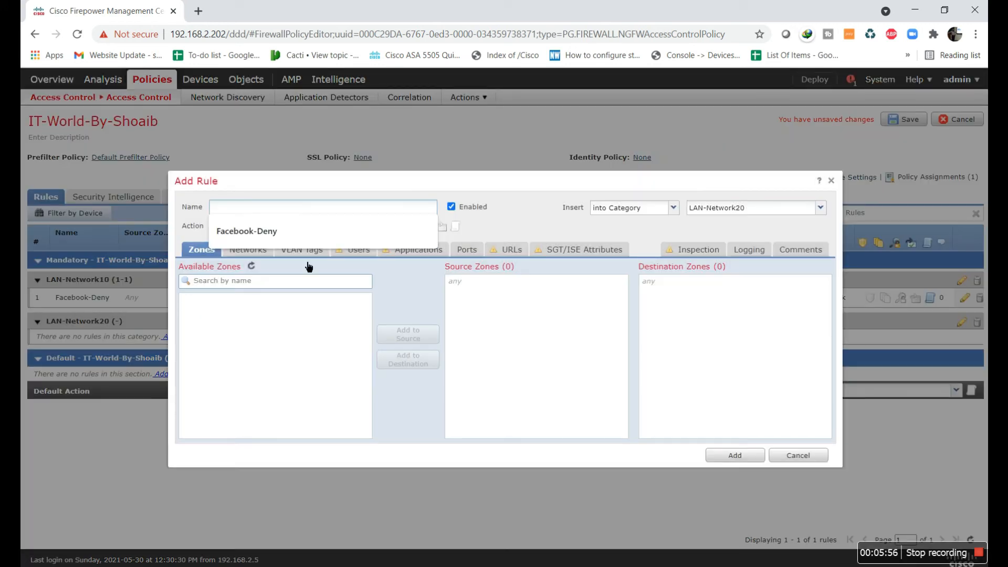
{"action": "left_click", "coordinate": [296, 234]}
{"action": "double_click", "coordinate": [293, 214]}
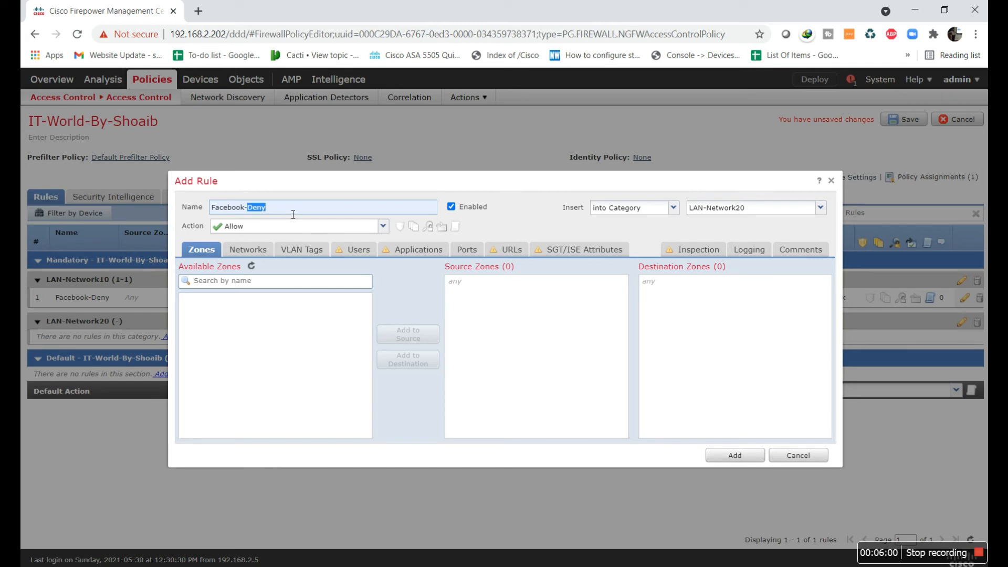
{"action": "type", "text": "Allow"}
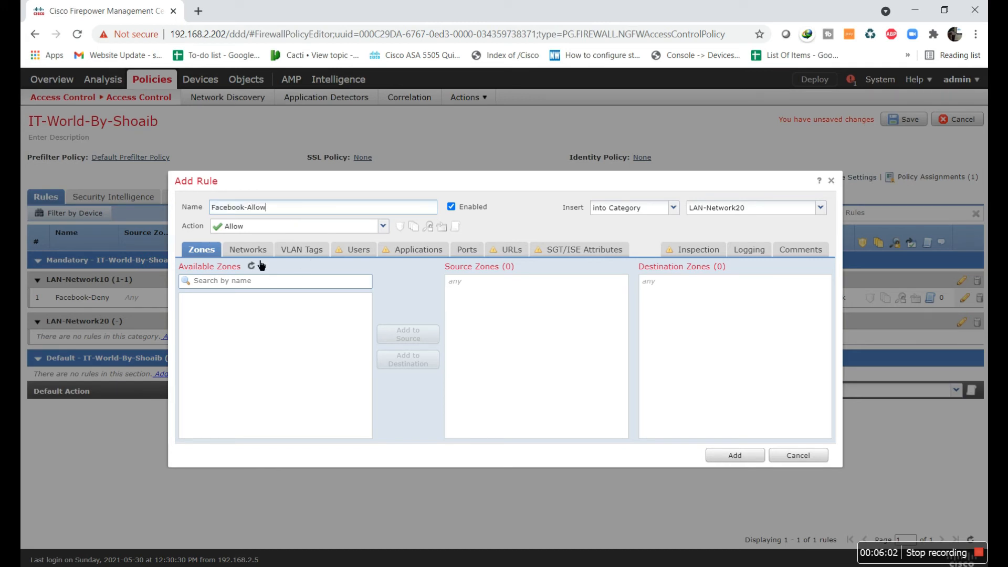
Add 20.20.20.2/24 as the rule's source network
{"action": "left_click", "coordinate": [248, 250]}
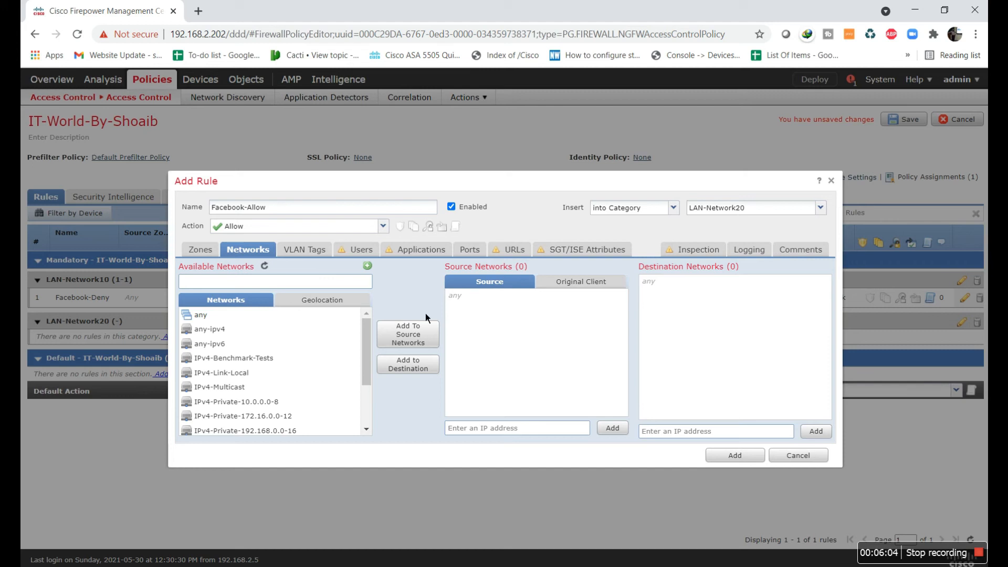
{"action": "left_click", "coordinate": [487, 429]}
{"action": "type", "text": "20.20.20."}
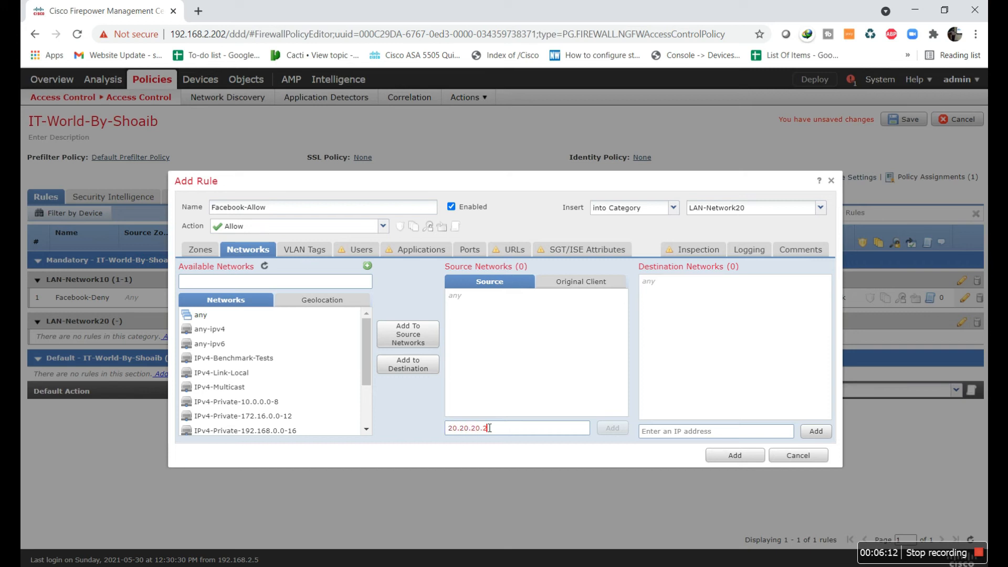
{"action": "type", "text": "2/24"}
{"action": "key", "text": "Return"}
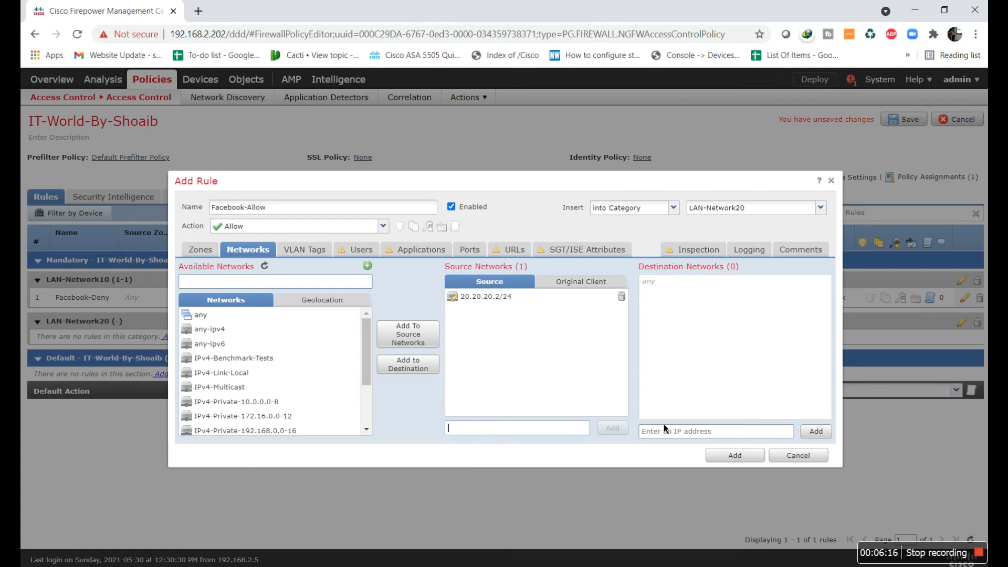
{"action": "left_click", "coordinate": [513, 257]}
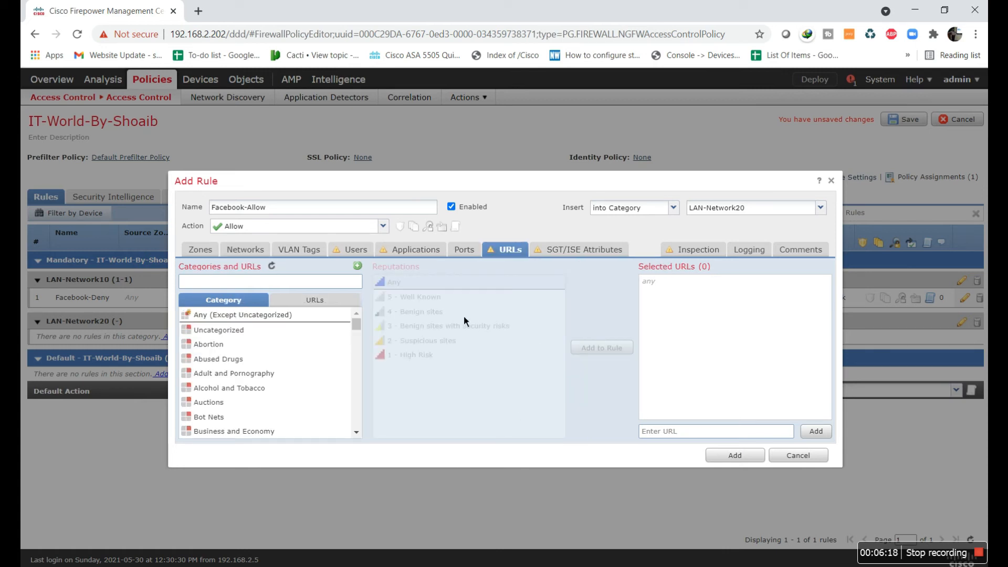
Add Facebook to the rule's URLs and set its action to Block
{"action": "left_click", "coordinate": [315, 300]}
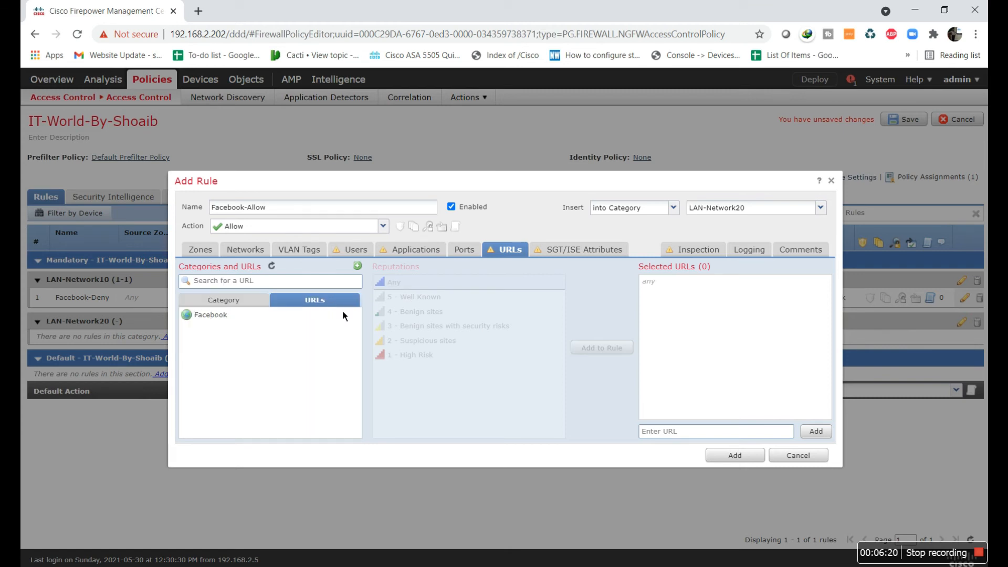
{"action": "left_click", "coordinate": [283, 319]}
{"action": "left_click", "coordinate": [619, 348]}
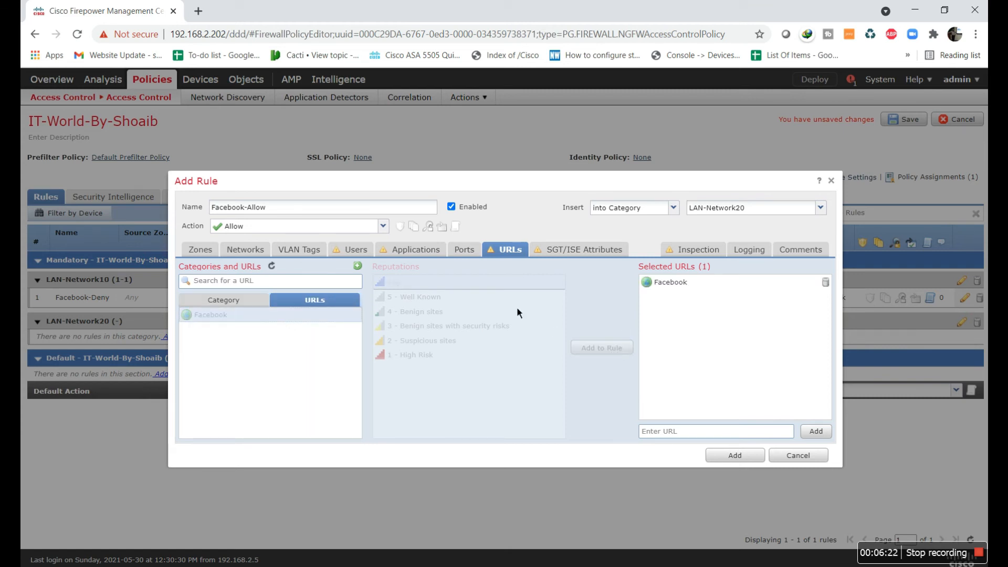
{"action": "left_click", "coordinate": [382, 226]}
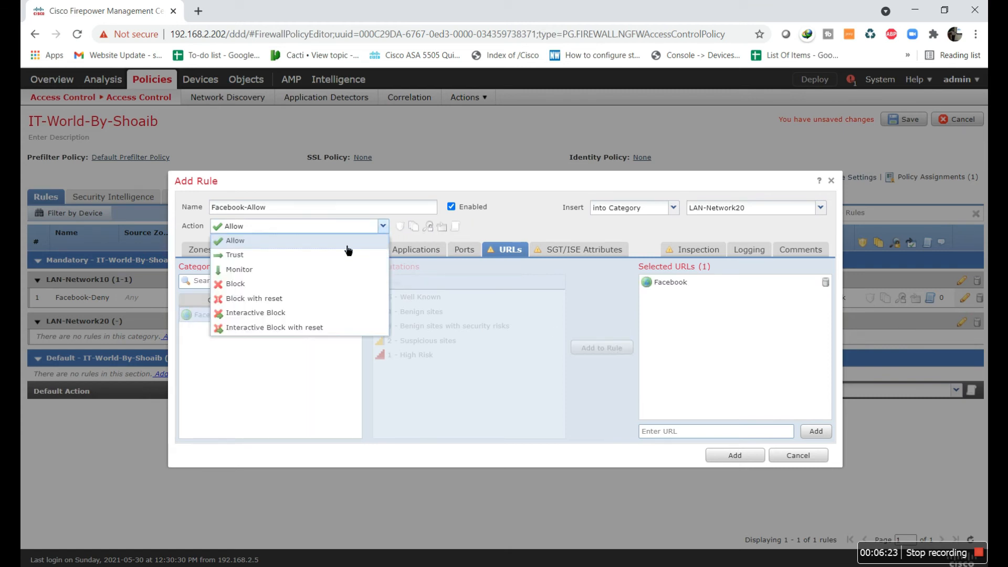
{"action": "left_click", "coordinate": [331, 285]}
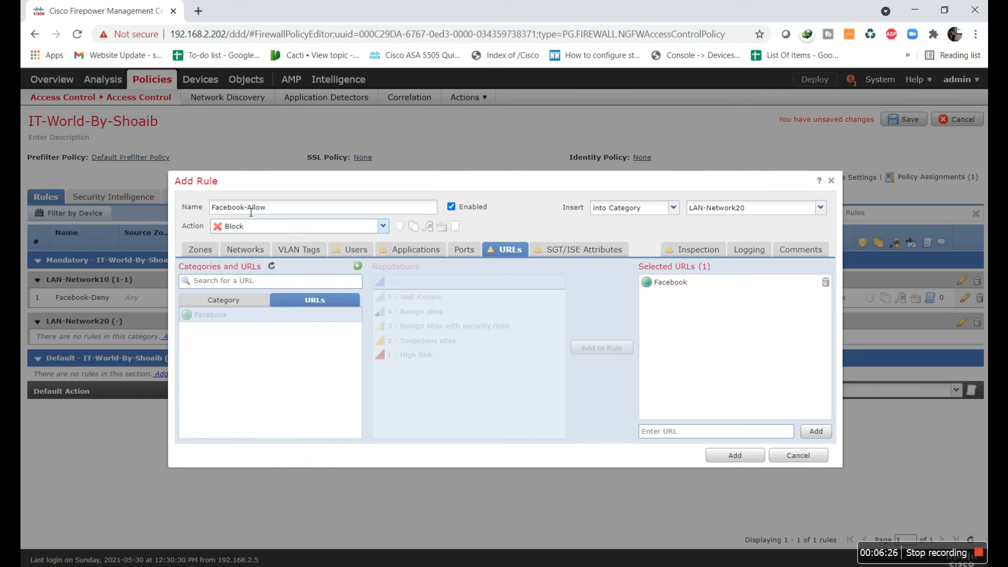
Rename the rule Facebook-Deny, then dismiss the duplicate-name error on submit
{"action": "left_click_drag", "start_coordinate": [246, 208], "coordinate": [301, 206]}
{"action": "type", "text": "Deny"}
{"action": "left_click", "coordinate": [752, 460]}
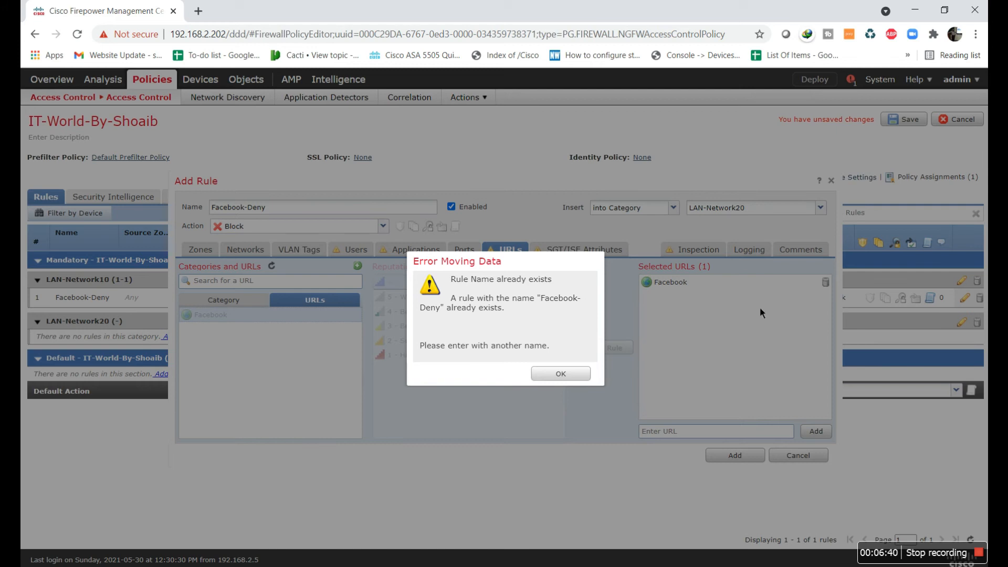
{"action": "left_click", "coordinate": [578, 378]}
{"action": "double_click", "coordinate": [257, 209]}
{"action": "left_click", "coordinate": [284, 213]}
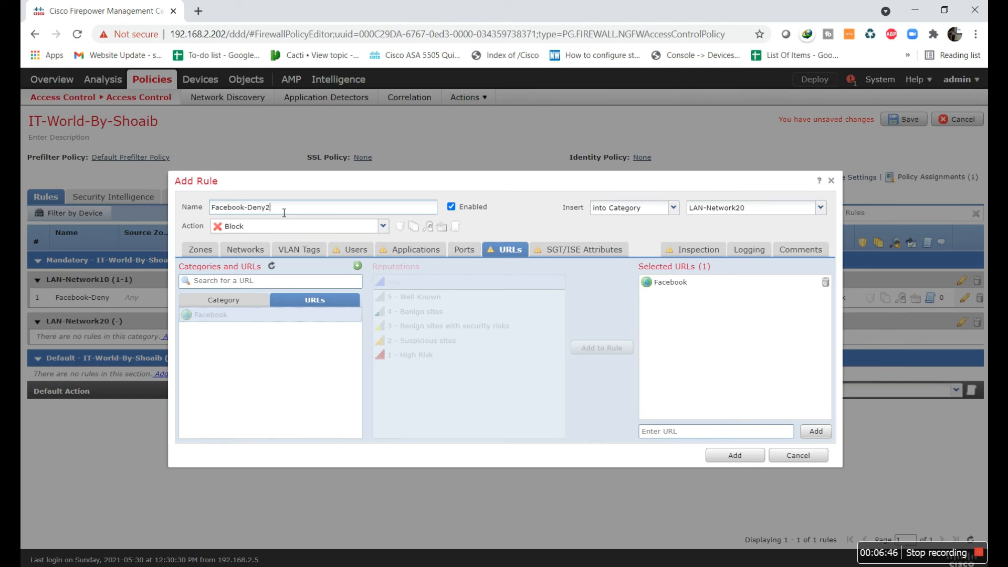
Add Facebook-Deny2 to LAN-Network20, keeping Block All Traffic as the default action
{"action": "left_click", "coordinate": [747, 458]}
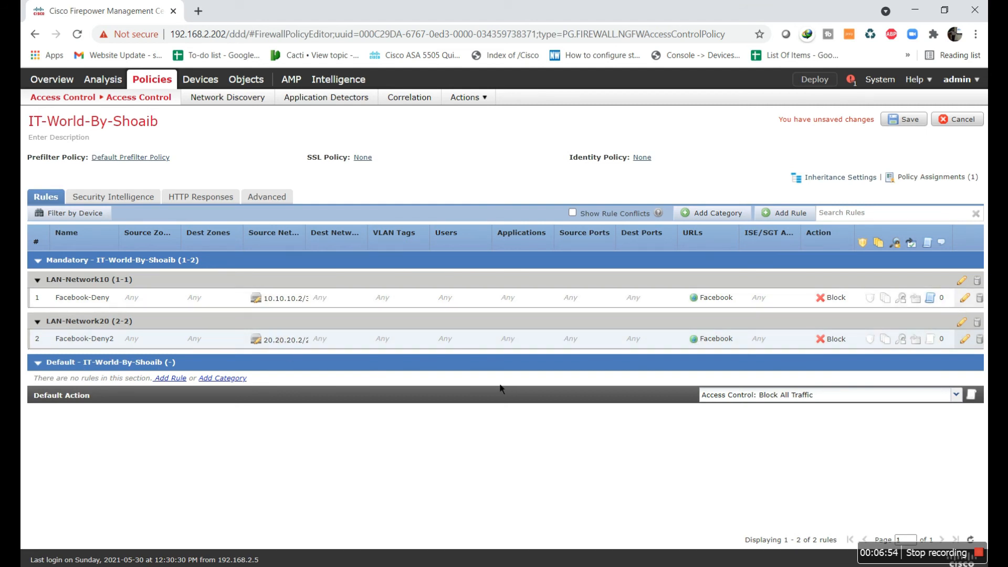
{"action": "left_click", "coordinate": [759, 402]}
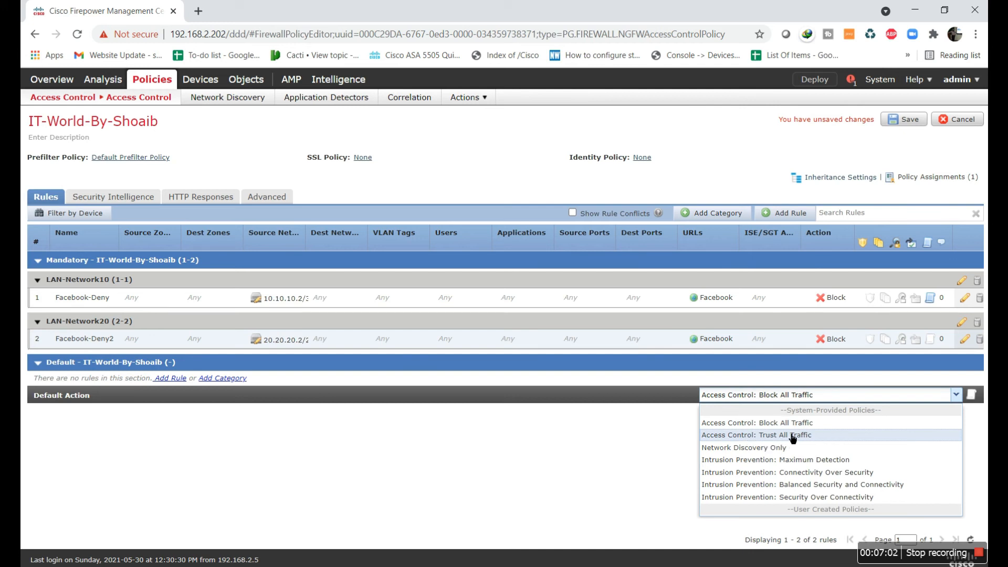
{"action": "left_click", "coordinate": [490, 475]}
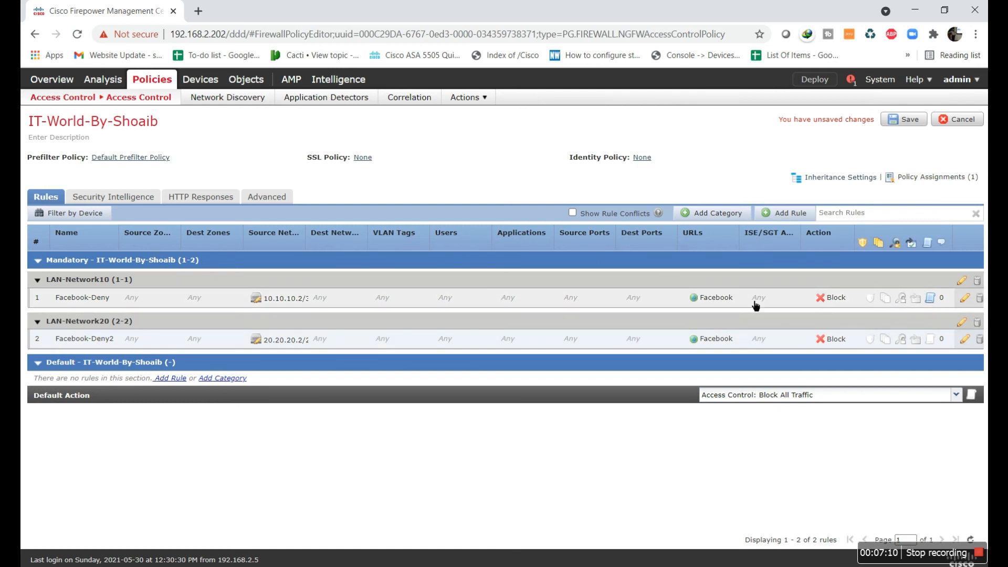
Create a new rule named Allow_Traffic in the LAN-Network10 category
{"action": "left_click", "coordinate": [785, 213]}
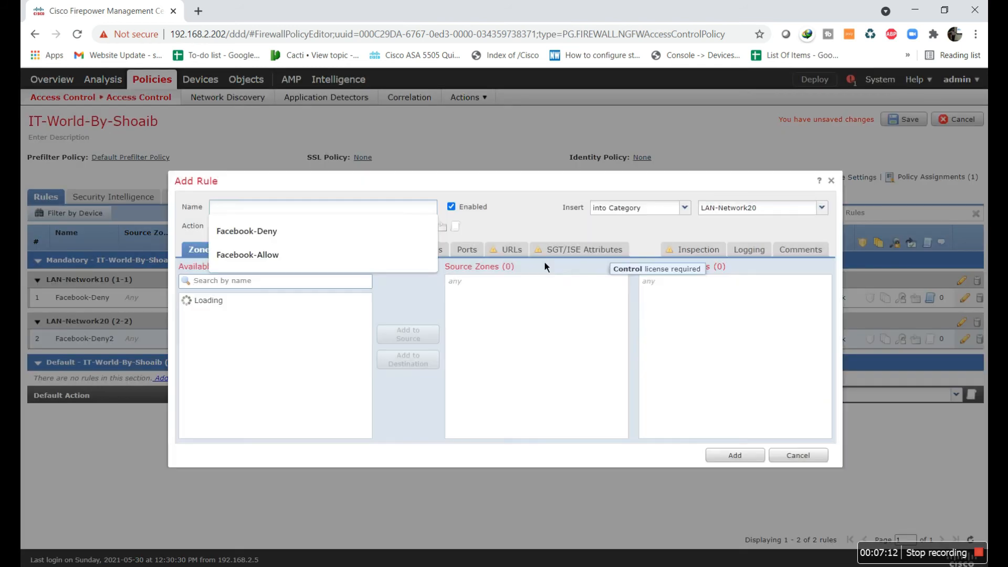
{"action": "left_click", "coordinate": [745, 212]}
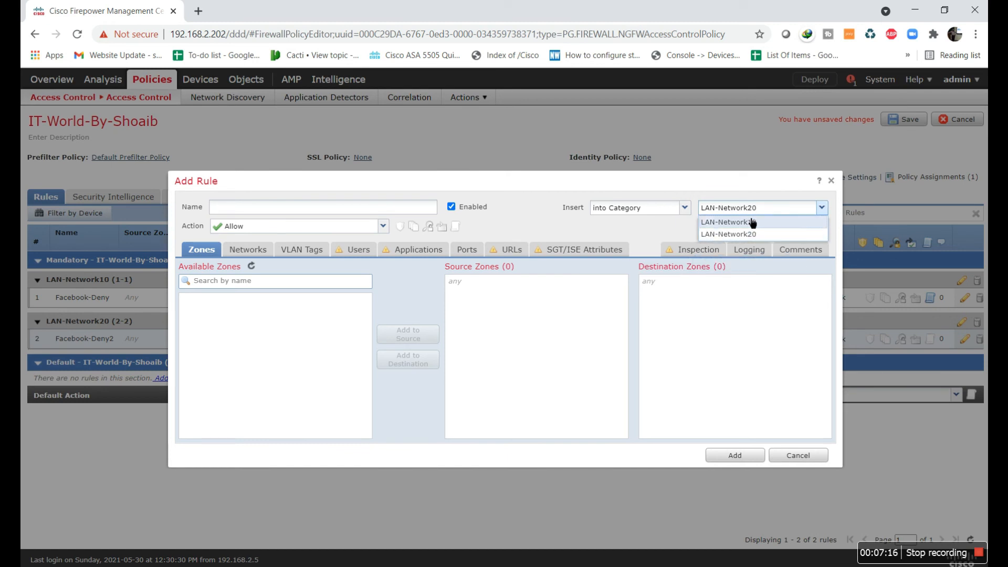
{"action": "left_click", "coordinate": [748, 222]}
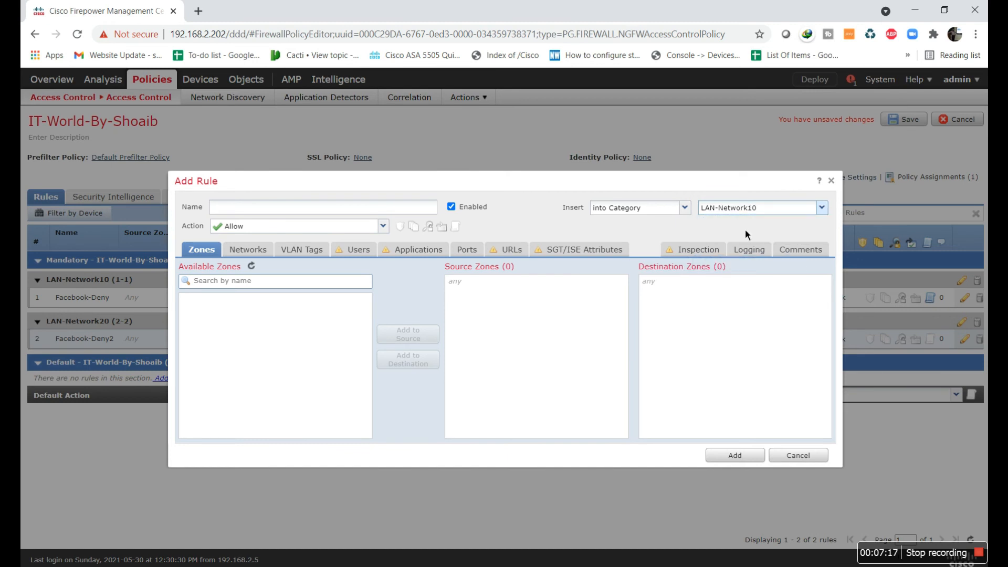
{"action": "left_click", "coordinate": [378, 208]}
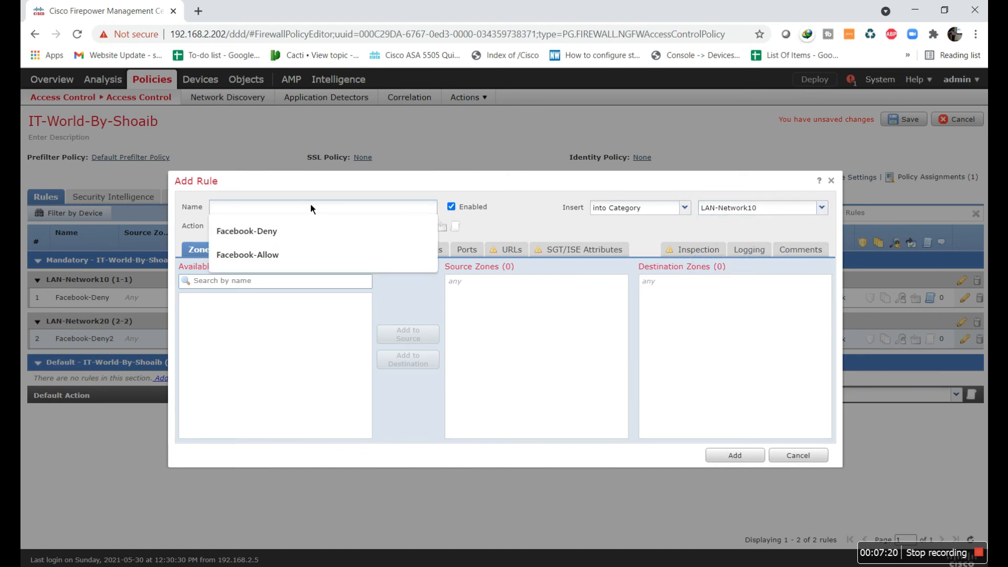
{"action": "type", "text": "Allow_"}
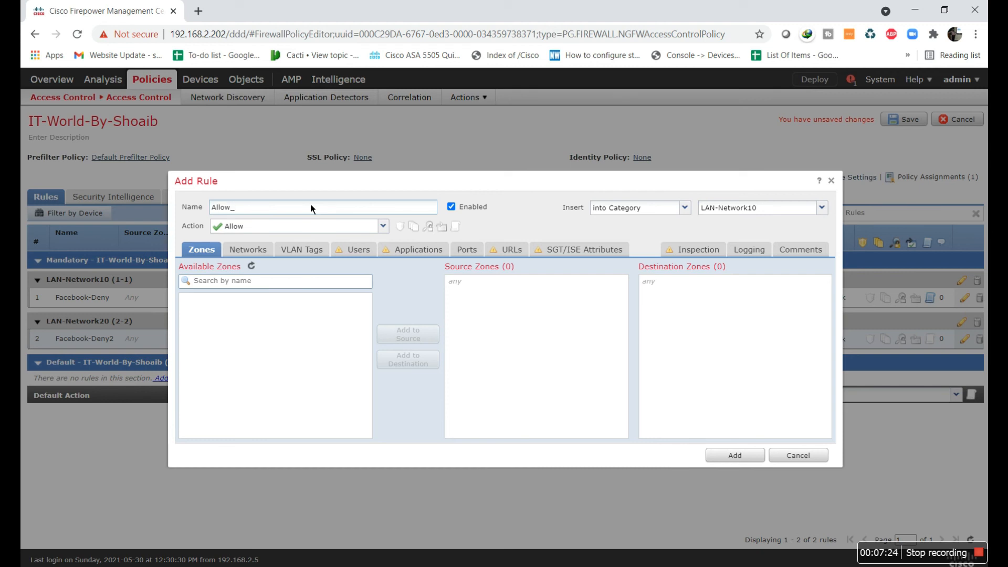
{"action": "type", "text": "Traffice"}
Give the rule source network 10.10.10.2/32 and add it to the policy
{"action": "left_click", "coordinate": [264, 254]}
{"action": "left_click", "coordinate": [513, 428]}
{"action": "type", "text": "10.10.10.2"}
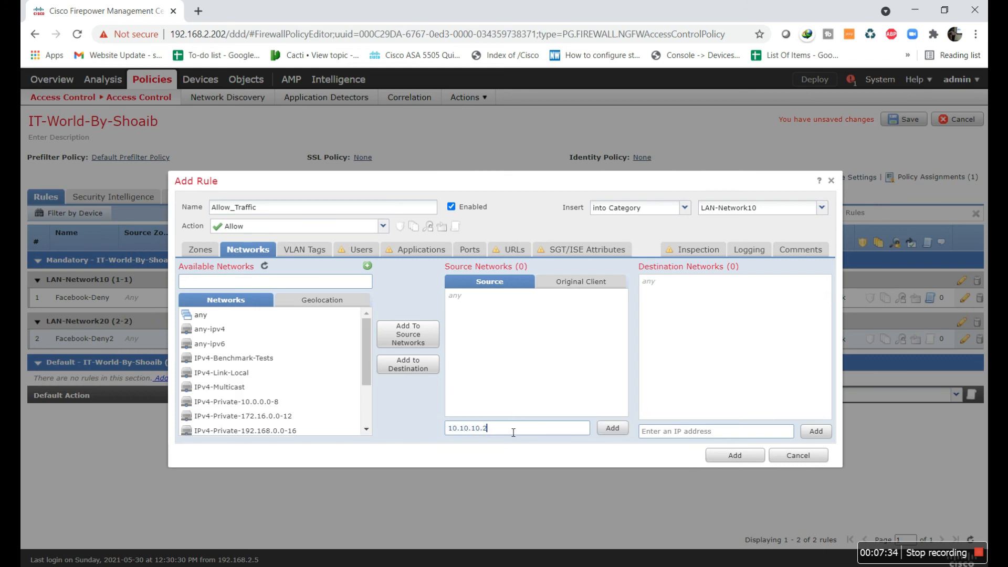
{"action": "type", "text": "/32"}
{"action": "left_click", "coordinate": [612, 428]}
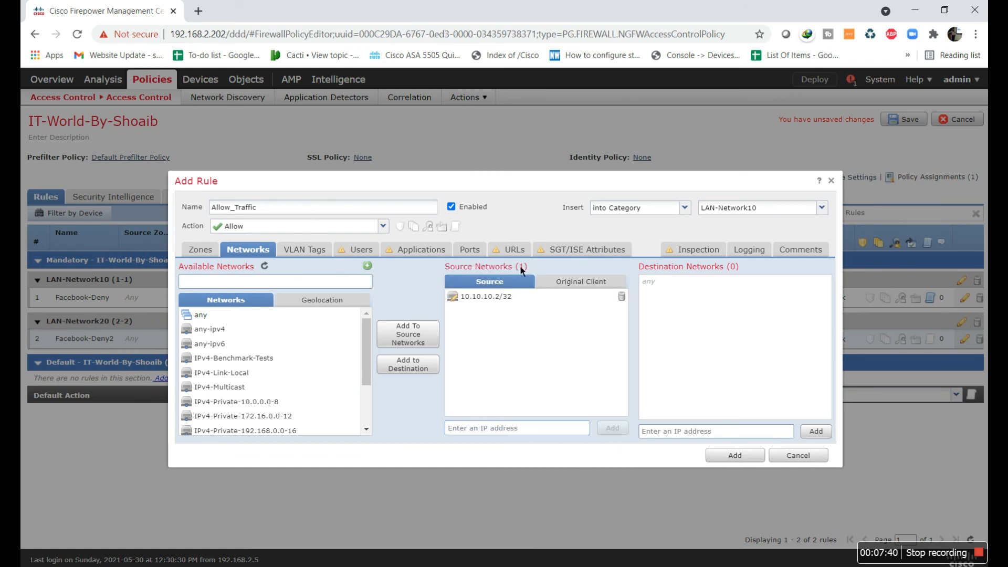
{"action": "left_click", "coordinate": [736, 456]}
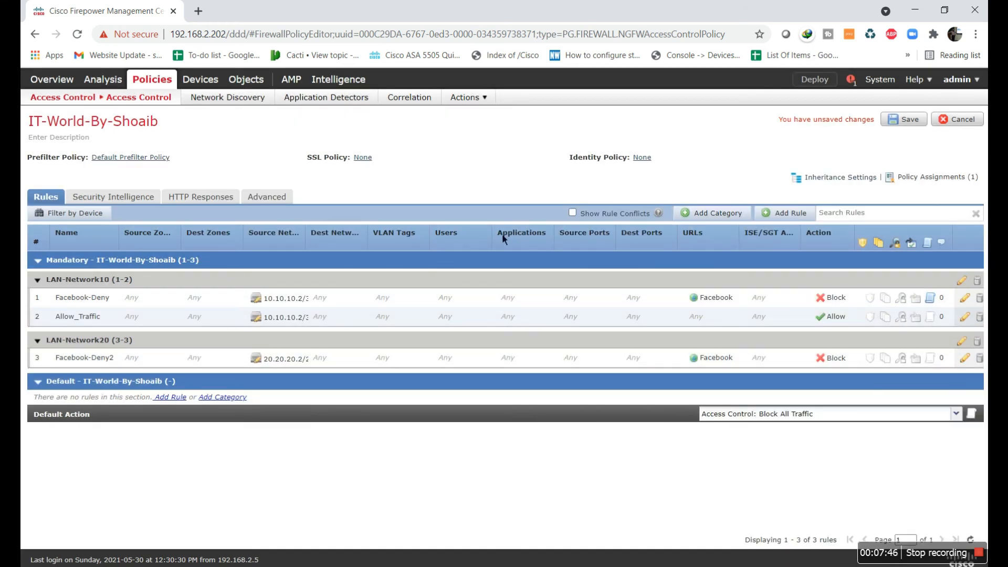
{"action": "left_click", "coordinate": [795, 214]}
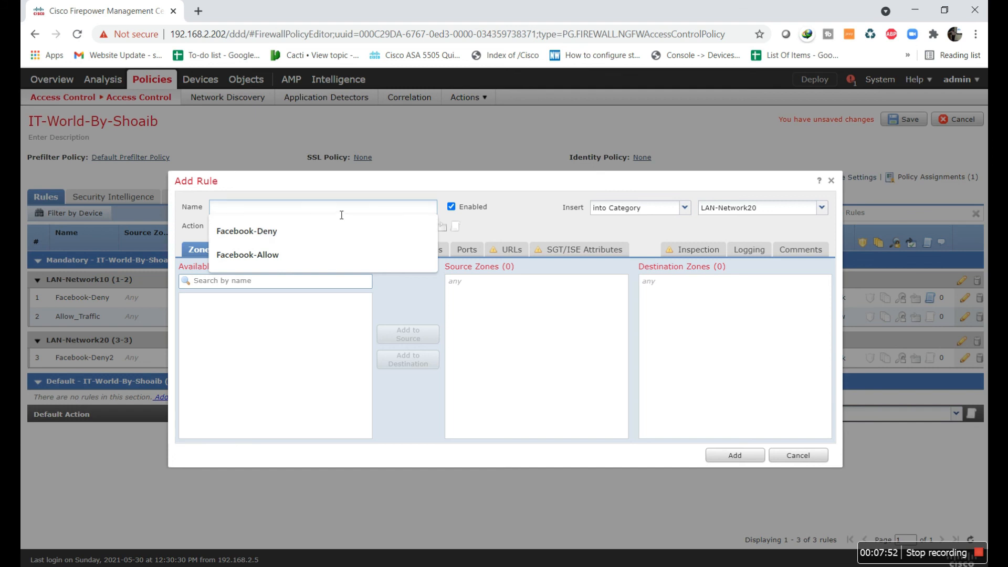
Name the new rule Allow-Traffic-20, keeping it in LAN-Network20
{"action": "type", "text": "Allow-Traffice"}
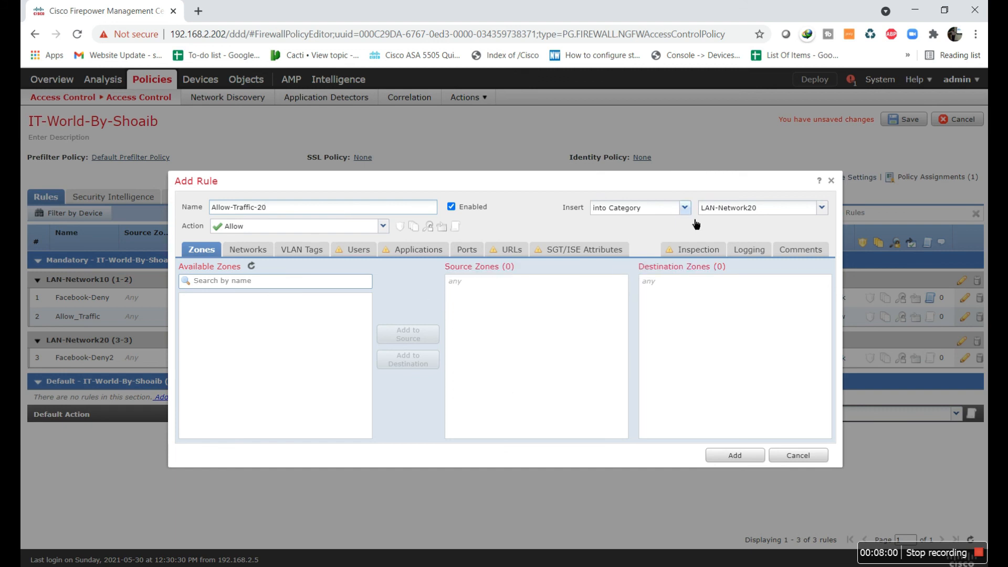
{"action": "left_click", "coordinate": [824, 210]}
{"action": "left_click", "coordinate": [824, 209]}
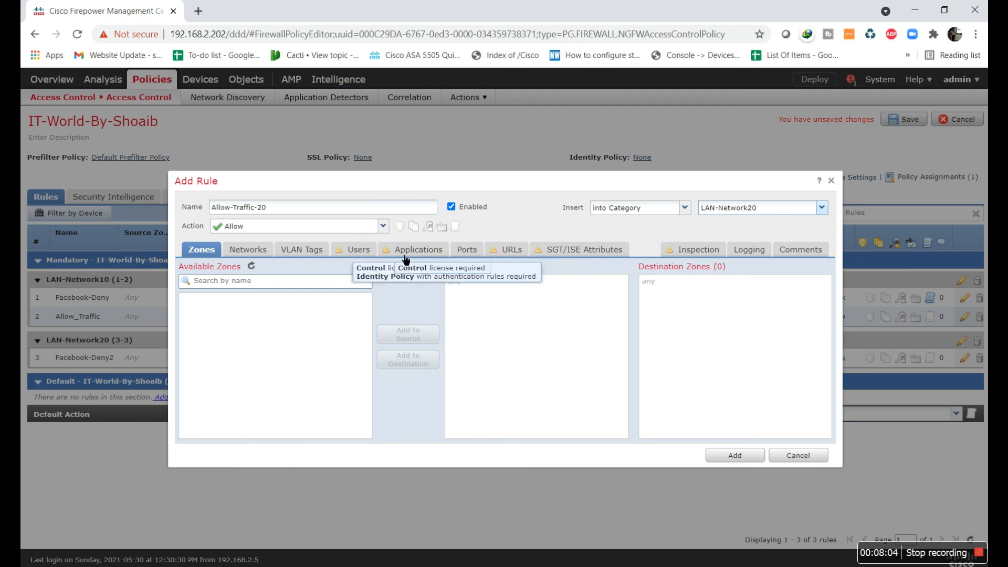
Add source network 20.20.20.2/32 and save the rule to the policy
{"action": "left_click", "coordinate": [259, 252]}
{"action": "left_click", "coordinate": [501, 428]}
{"action": "type", "text": "."}
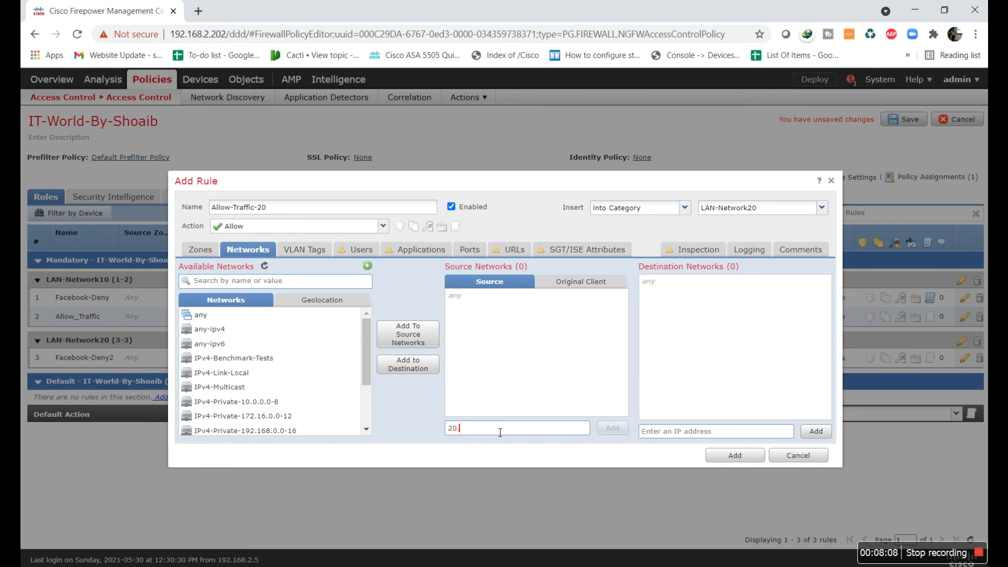
{"action": "type", "text": "20.20.2/32"}
{"action": "left_click", "coordinate": [613, 428]}
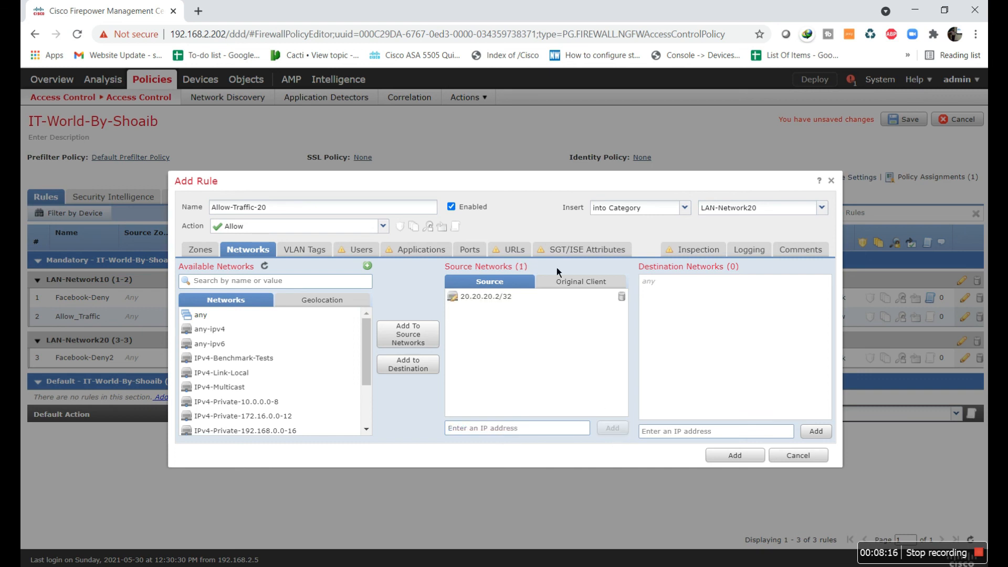
{"action": "left_click", "coordinate": [756, 457]}
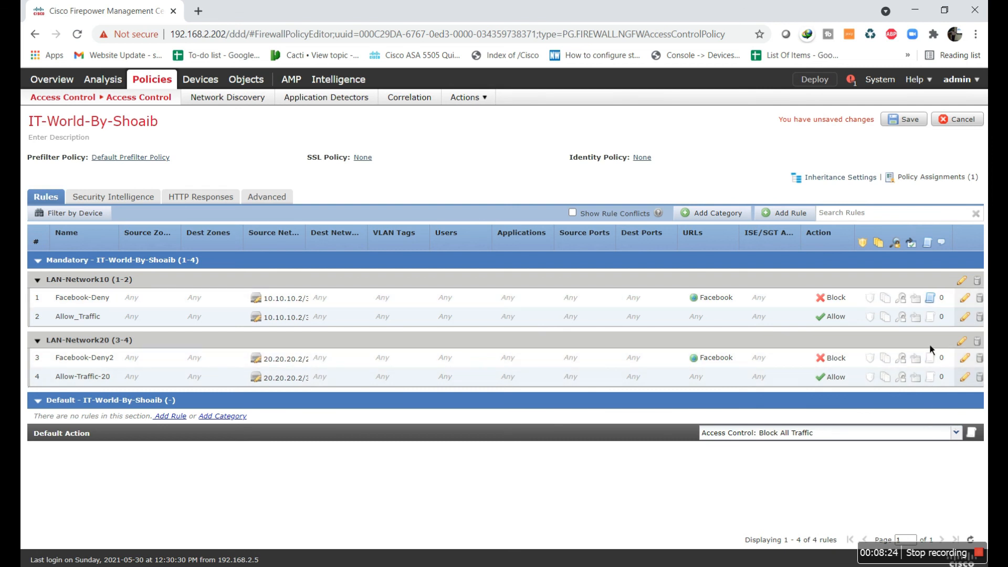
Enable Log at Beginning and Log at End of Connection for Allow_Traffic
{"action": "left_click", "coordinate": [932, 318]}
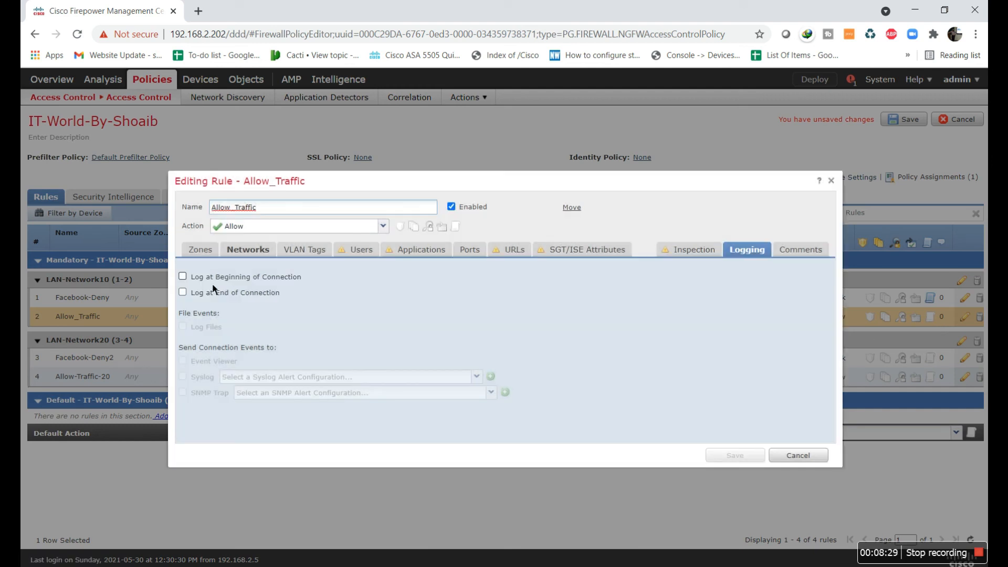
{"action": "left_click", "coordinate": [211, 280]}
{"action": "left_click", "coordinate": [215, 291]}
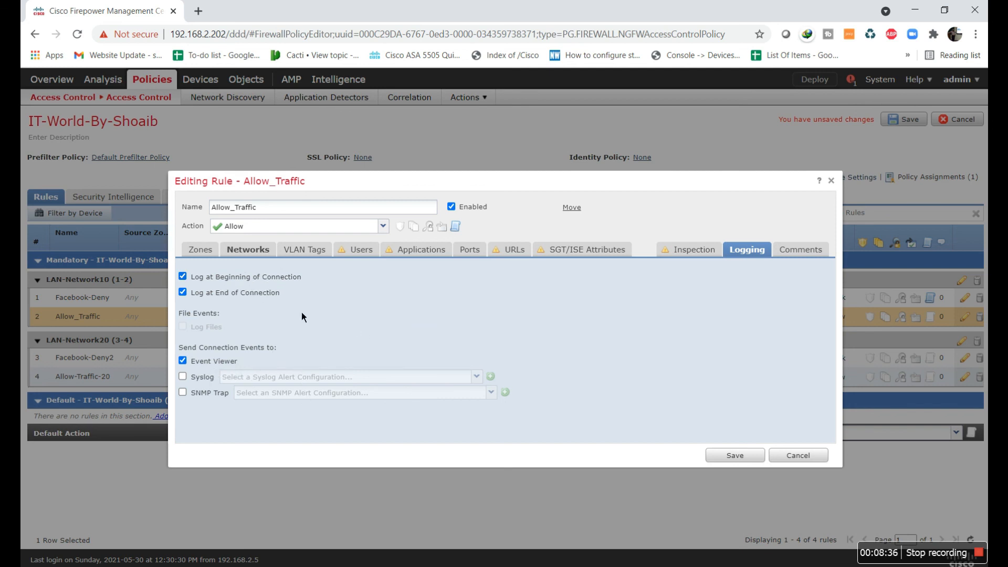
{"action": "left_click", "coordinate": [746, 457]}
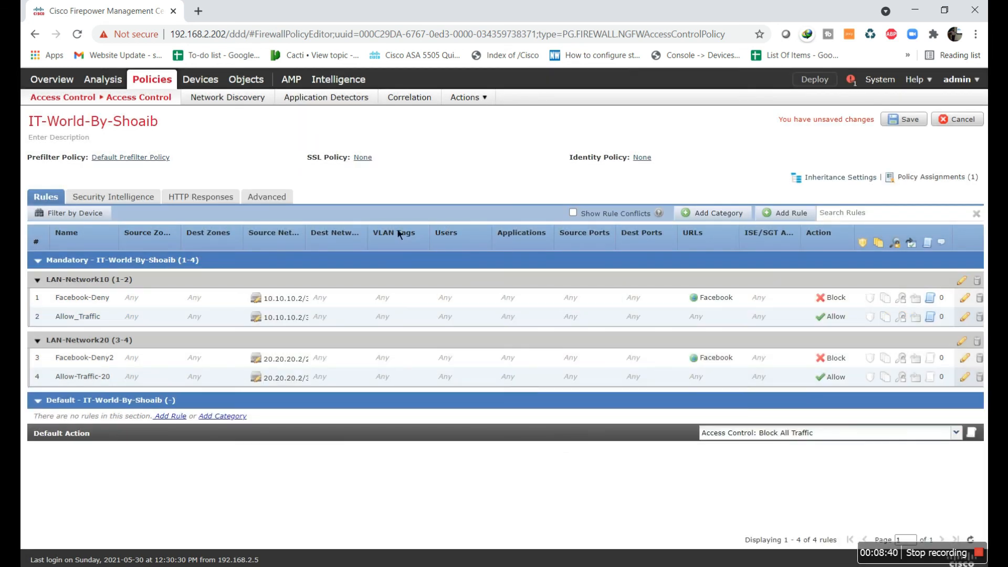